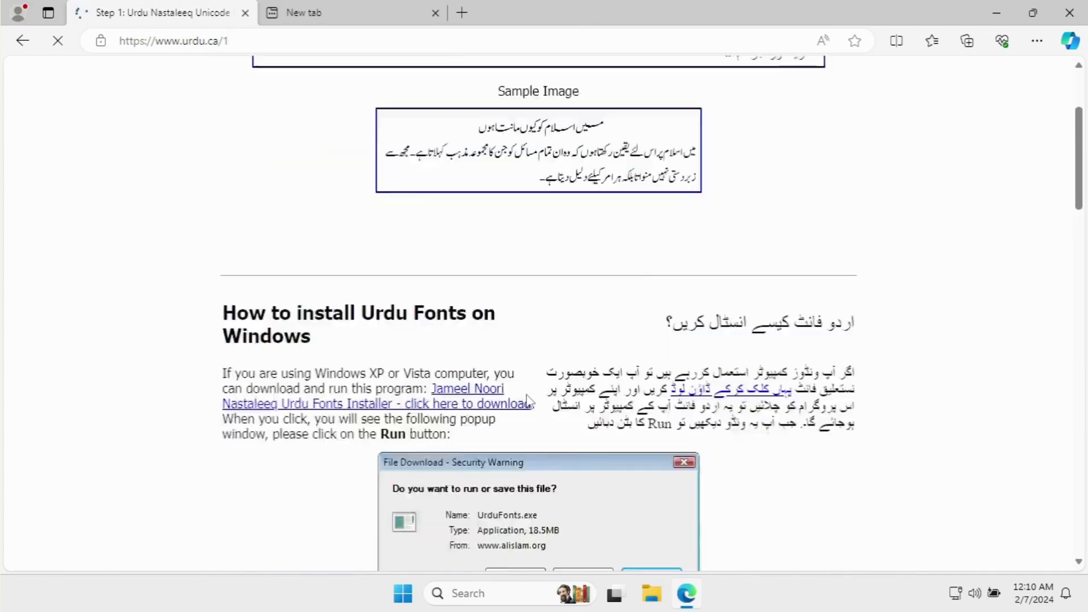
Step: Return to the urdu.ca home page and open the Urdu phonetic keyboard installation page in a new tab
{"action": "scroll", "coordinate": [490, 256], "scroll_direction": "up", "scroll_amount": 7}
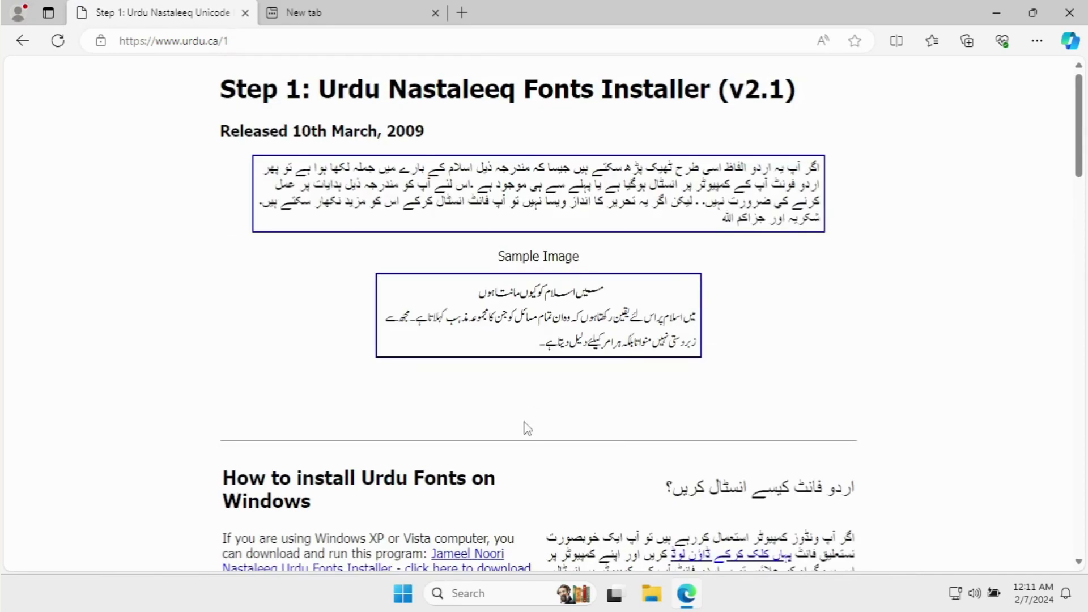
{"action": "scroll", "coordinate": [527, 426], "scroll_direction": "down", "scroll_amount": 8}
{"action": "scroll", "coordinate": [557, 391], "scroll_direction": "up", "scroll_amount": 7}
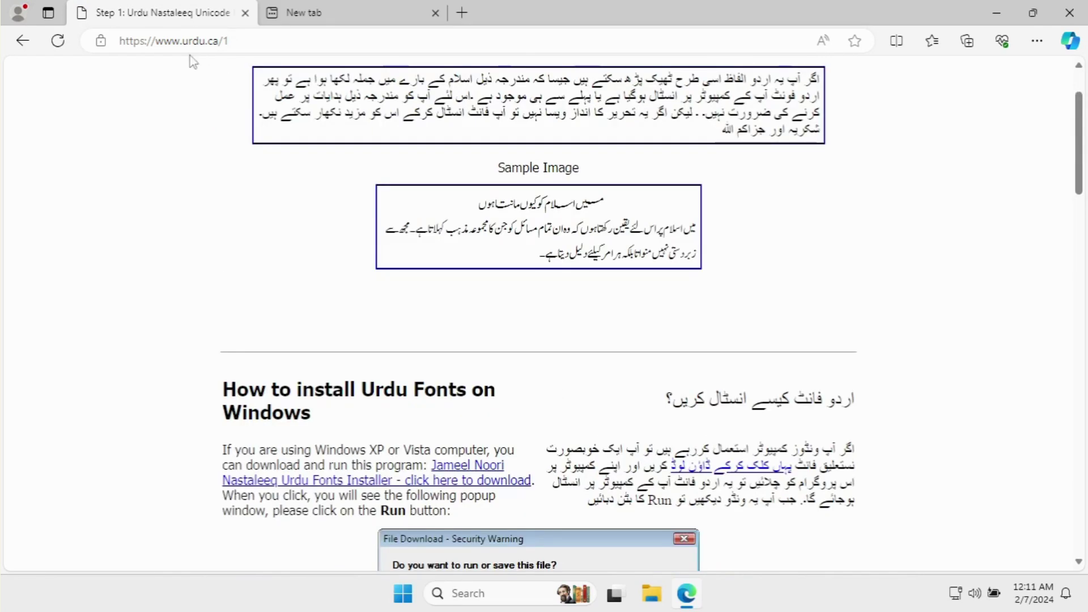
{"action": "left_click", "coordinate": [23, 40]}
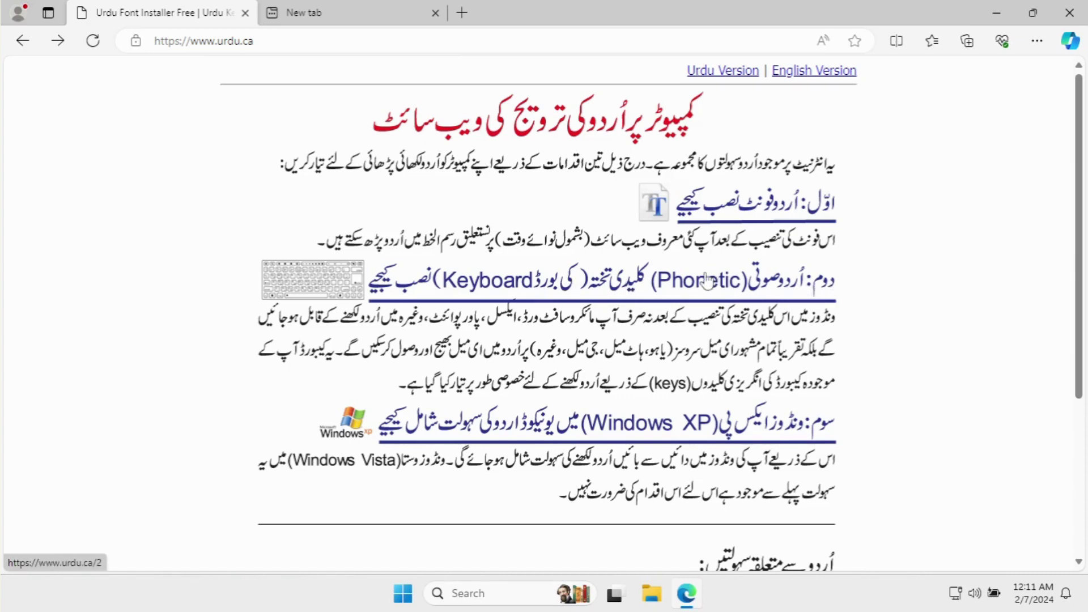
{"action": "right_click", "coordinate": [455, 288]}
{"action": "left_click", "coordinate": [503, 128]}
{"action": "left_click", "coordinate": [340, 12]}
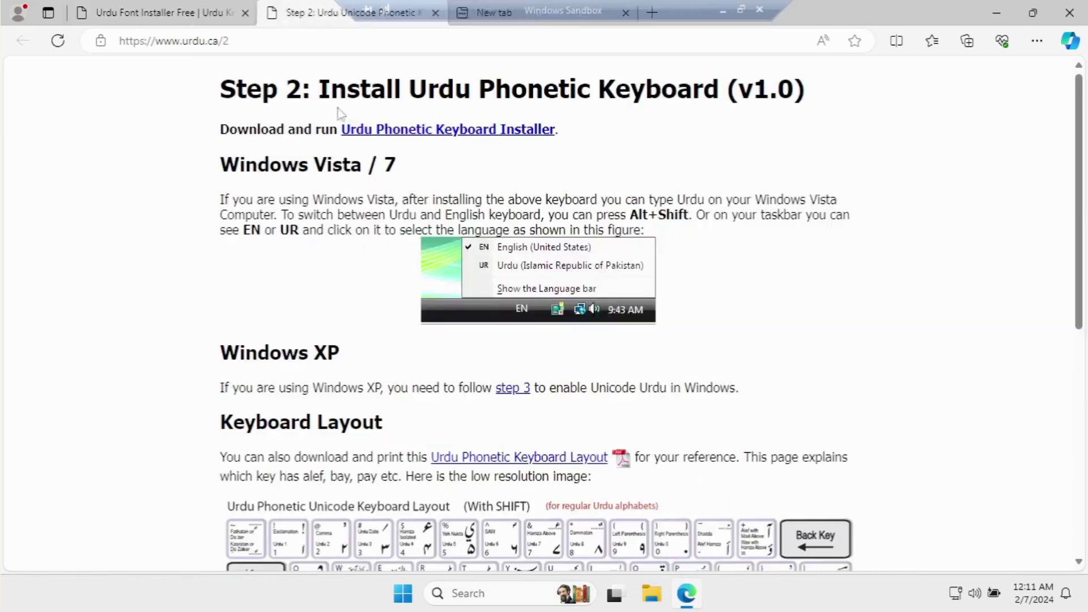
Step: Download the Urdu Phonetic Keyboard Installer from the Step 2 page
{"action": "left_click_drag", "start_coordinate": [220, 129], "coordinate": [315, 130]}
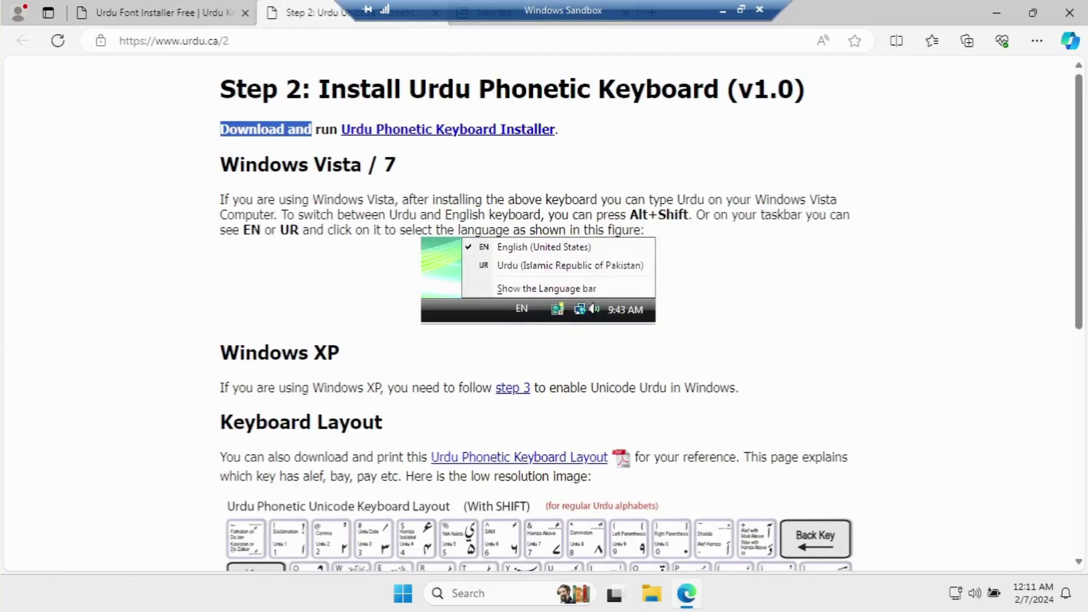
{"action": "left_click", "coordinate": [514, 161]}
{"action": "left_click", "coordinate": [502, 136]}
Step: Open the Urdu Phonetic Keyboard Layout PDF and save it as Phonetic-Keyboard-Layout in the Downloads folder
{"action": "scroll", "coordinate": [425, 279], "scroll_direction": "down", "scroll_amount": 10}
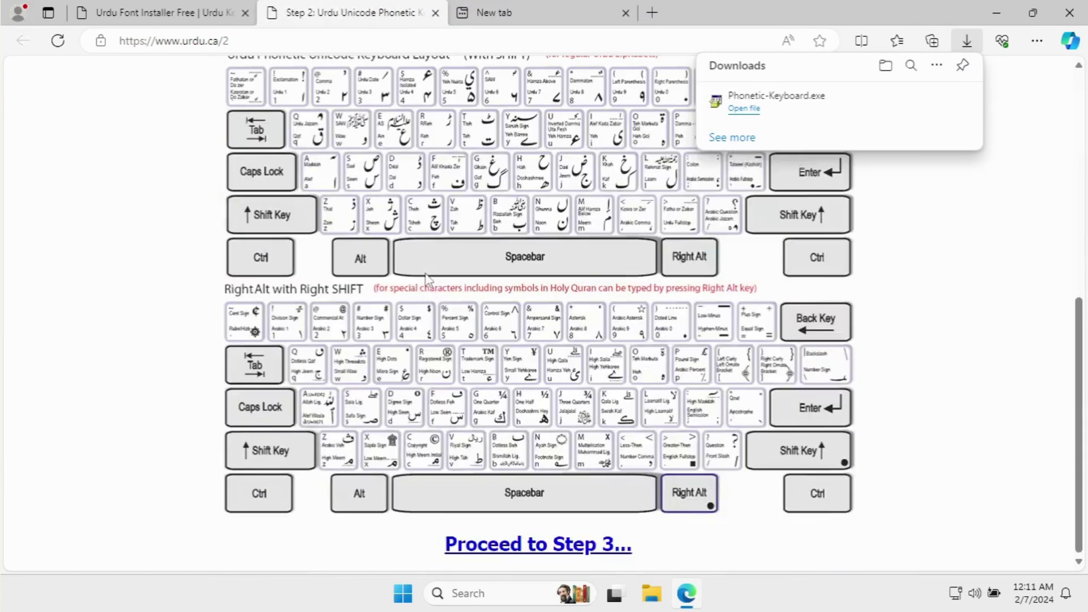
{"action": "scroll", "coordinate": [479, 258], "scroll_direction": "up", "scroll_amount": 8}
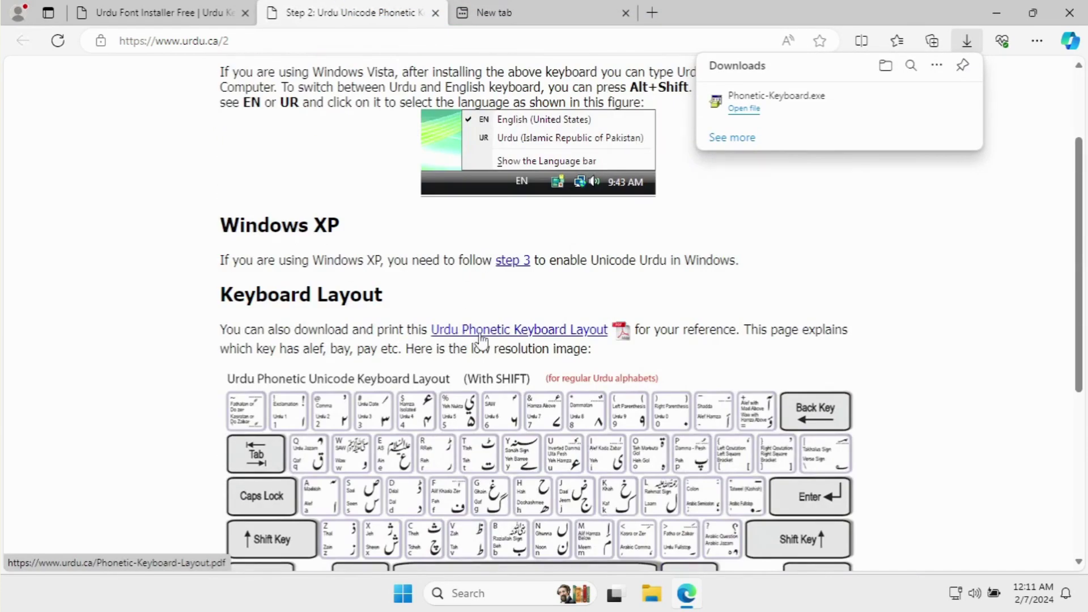
{"action": "left_click", "coordinate": [561, 332]}
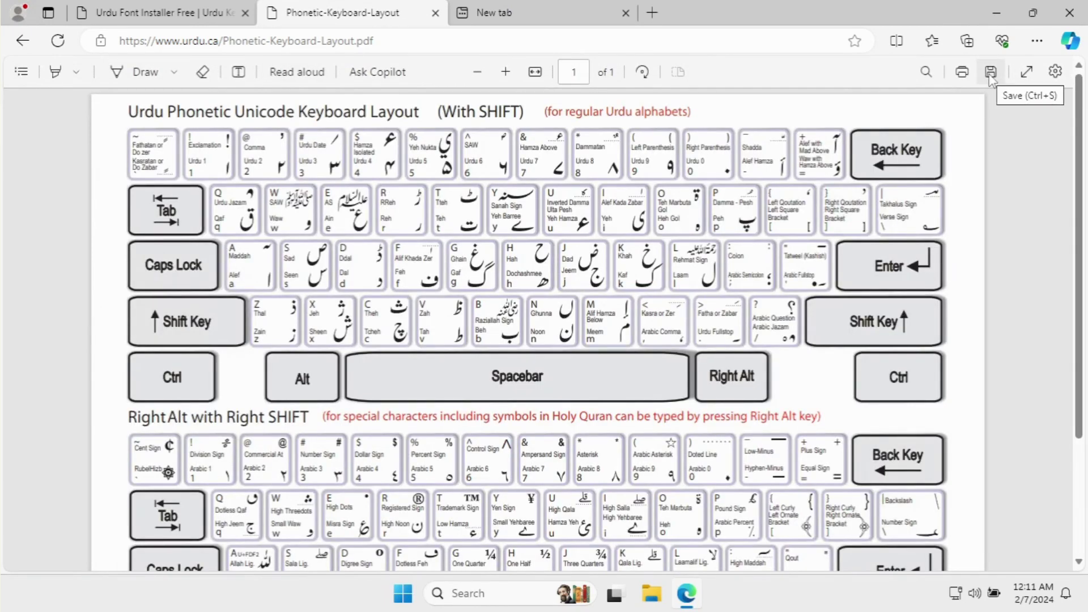
{"action": "left_click", "coordinate": [991, 79]}
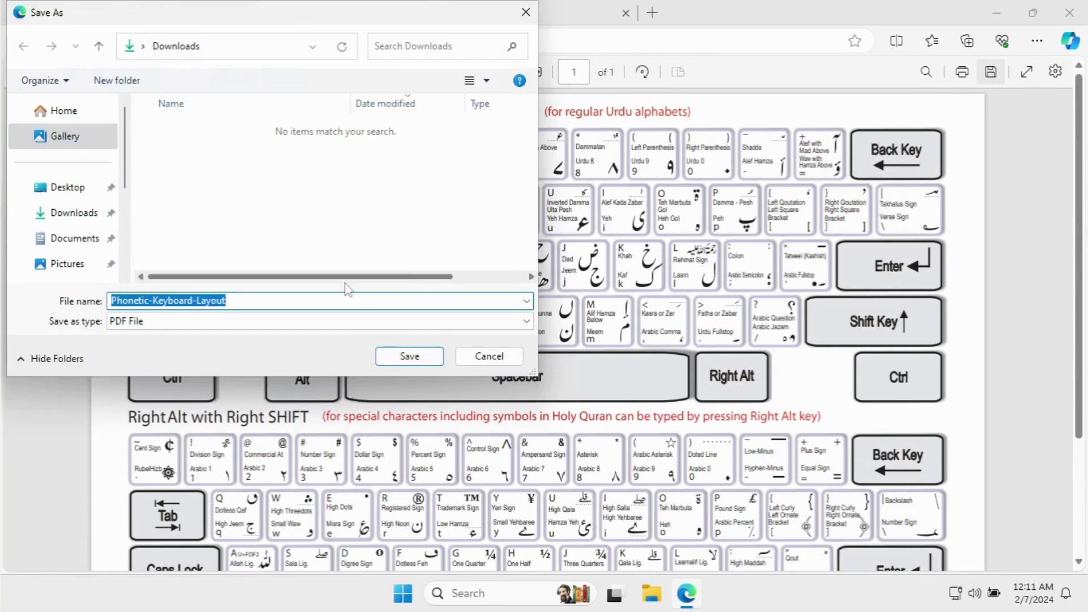
{"action": "left_click", "coordinate": [436, 365]}
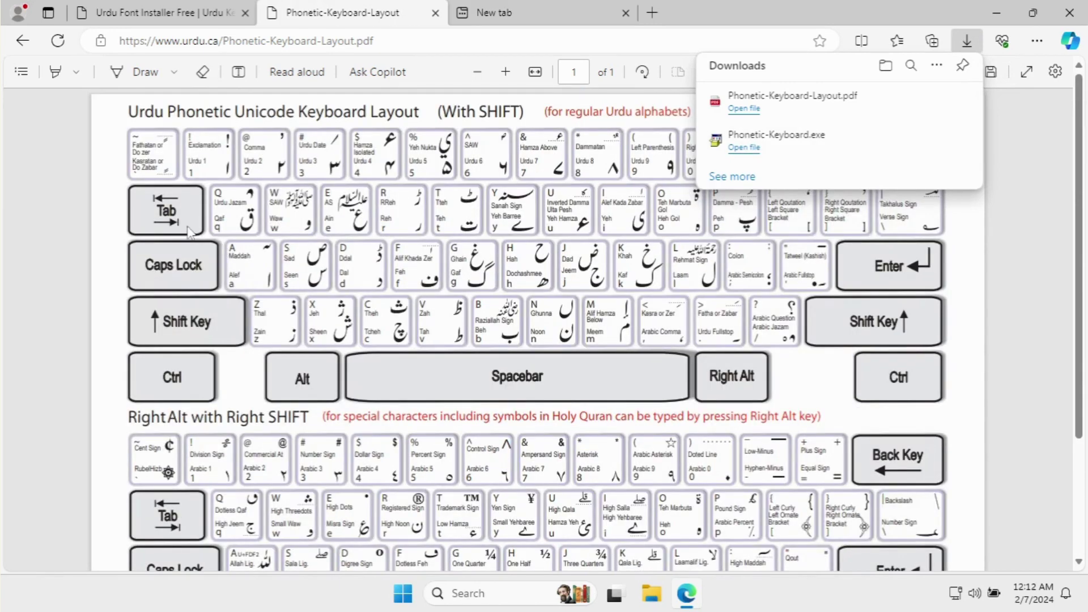
Step: Examine the Urdu key assignments in both the Shift layout and the Right Alt with Right Shift layout
{"action": "left_click_drag", "start_coordinate": [129, 112], "coordinate": [445, 129]}
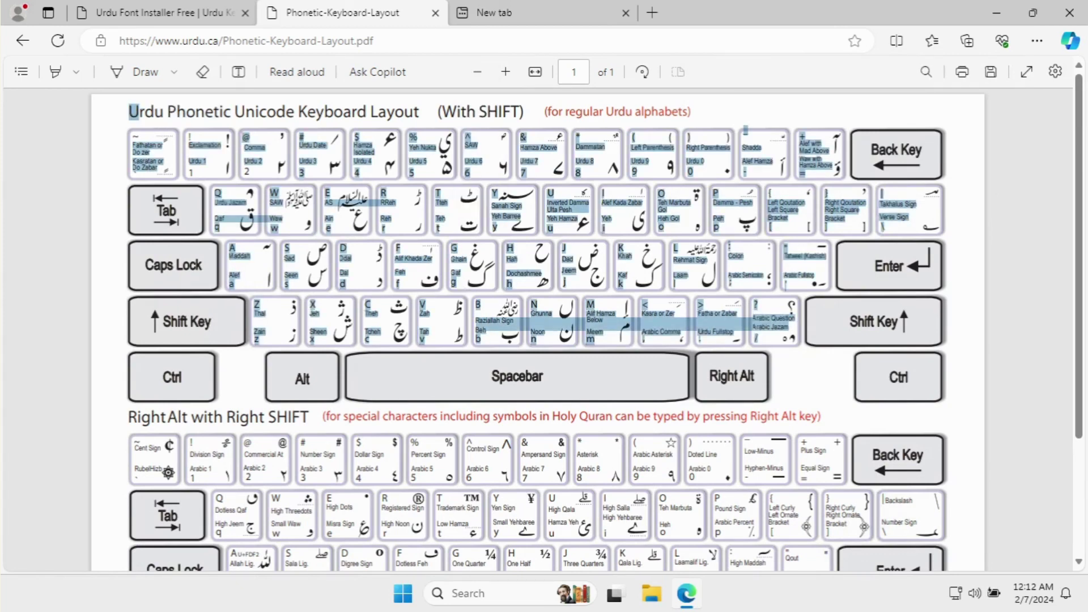
{"action": "left_click", "coordinate": [286, 332]}
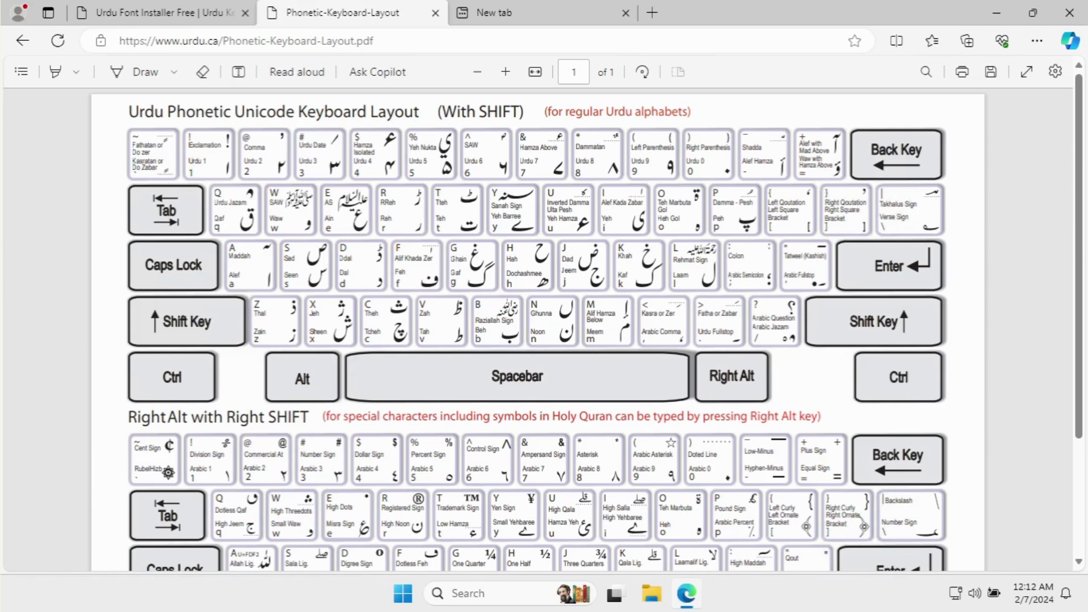
{"action": "scroll", "coordinate": [608, 296], "scroll_direction": "down", "scroll_amount": 3}
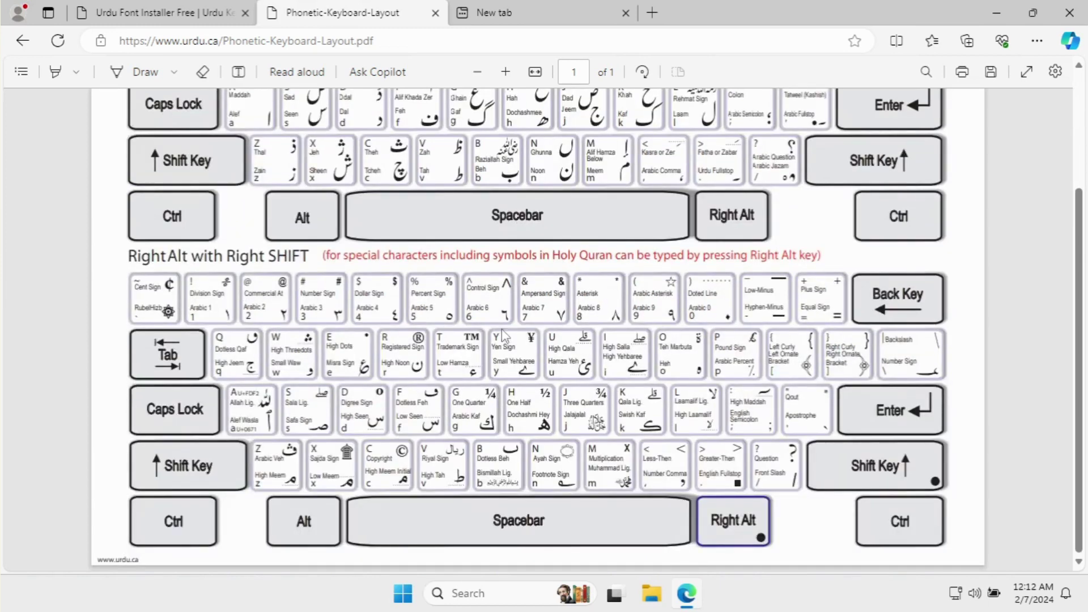
{"action": "scroll", "coordinate": [539, 329], "scroll_direction": "up", "scroll_amount": 3}
{"action": "scroll", "coordinate": [538, 329], "scroll_direction": "down", "scroll_amount": 3}
{"action": "scroll", "coordinate": [539, 329], "scroll_direction": "up", "scroll_amount": 3}
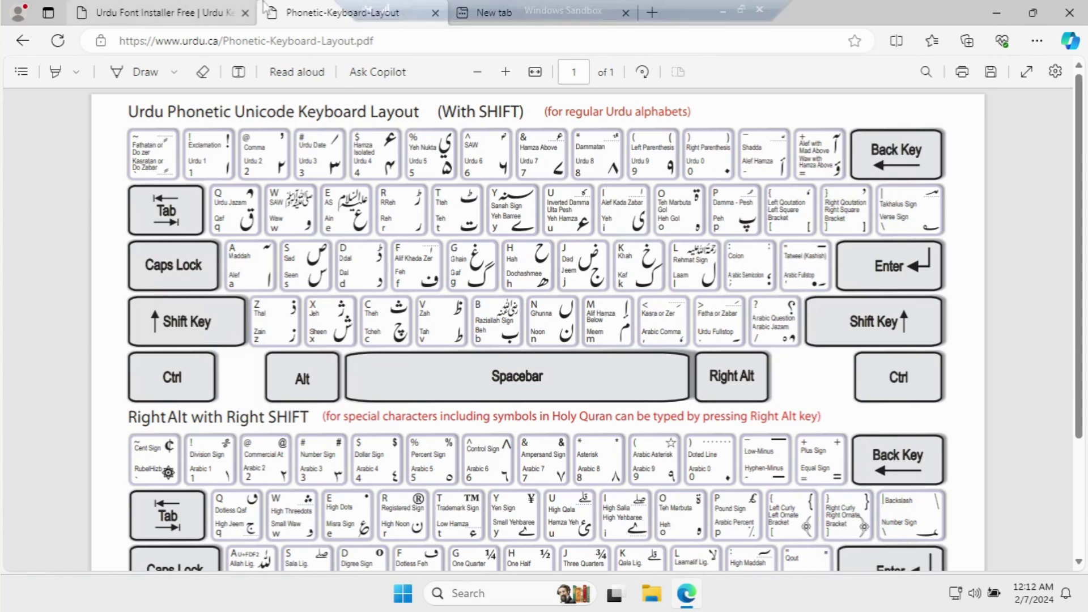
Step: Run the downloaded Phonetic-Keyboard.exe and finish installing Urdu Phonetic Keyboard 1.0
{"action": "left_click", "coordinate": [1037, 40]}
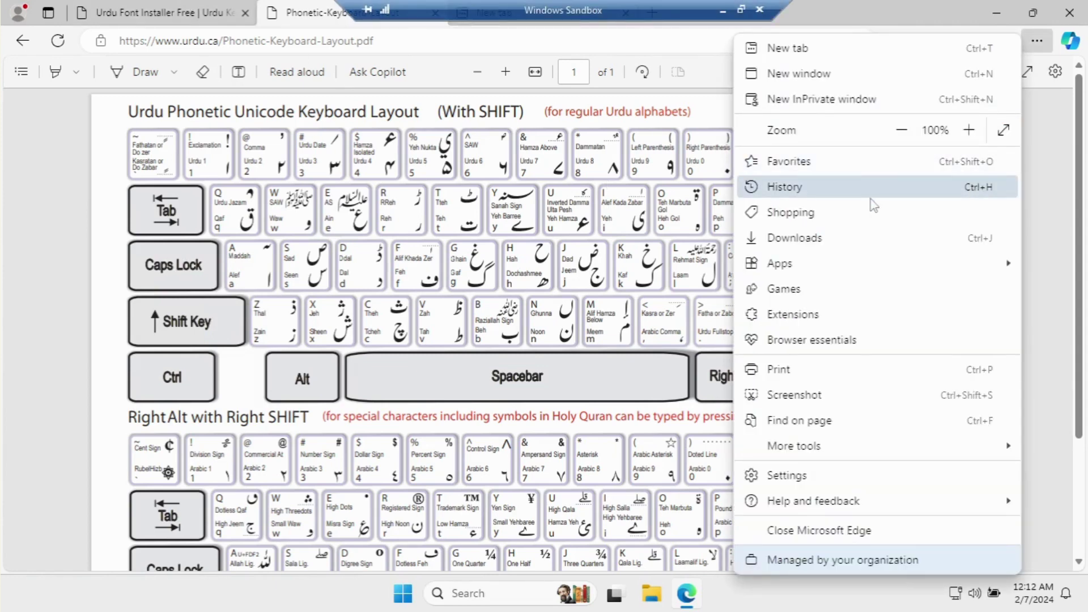
{"action": "left_click", "coordinate": [824, 238]}
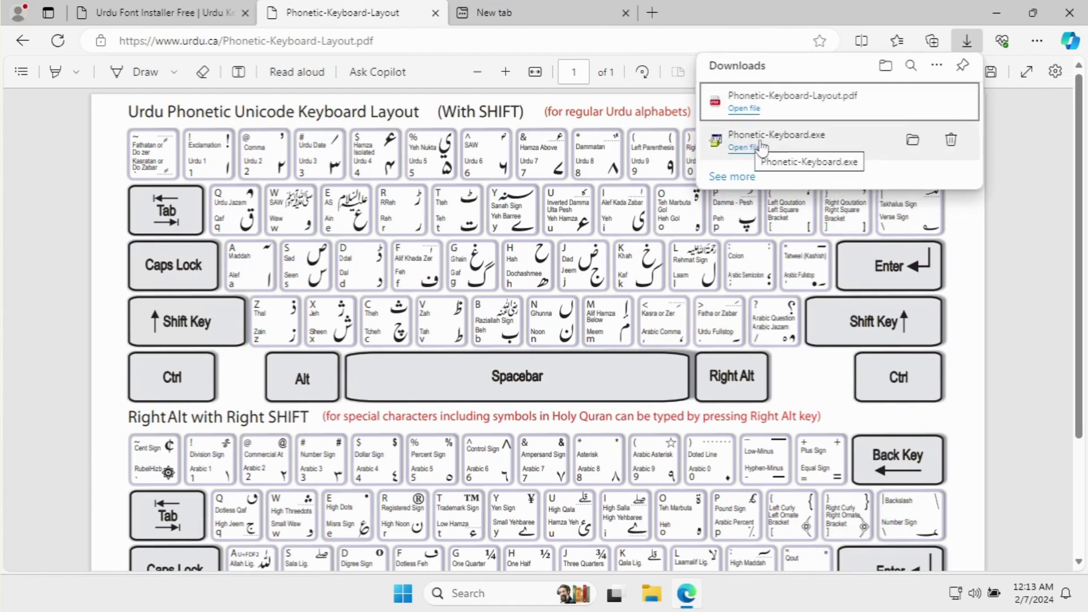
{"action": "left_click", "coordinate": [746, 149]}
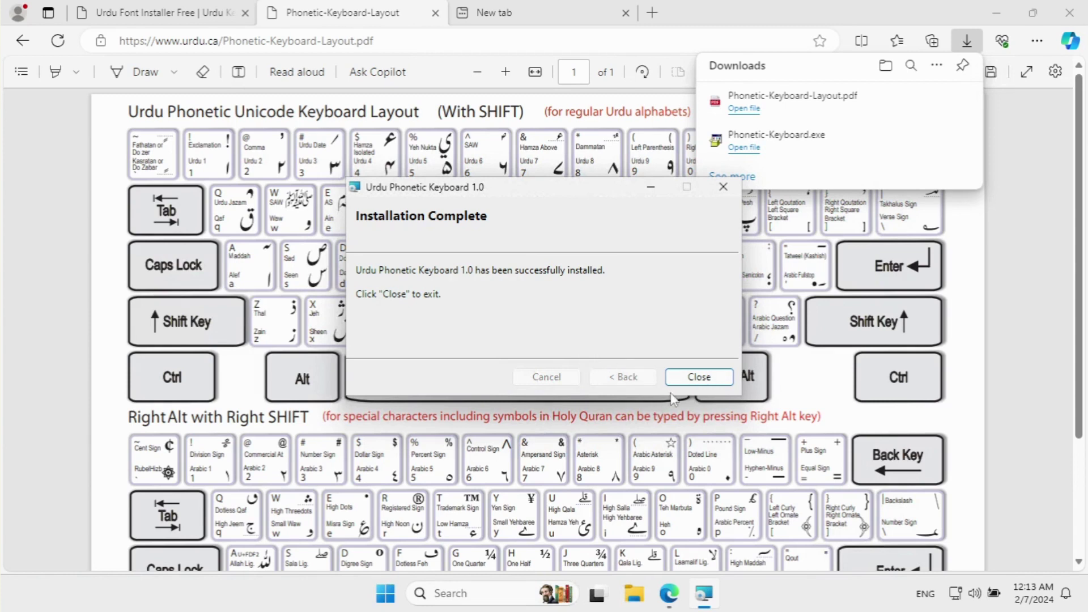
{"action": "left_click", "coordinate": [697, 377]}
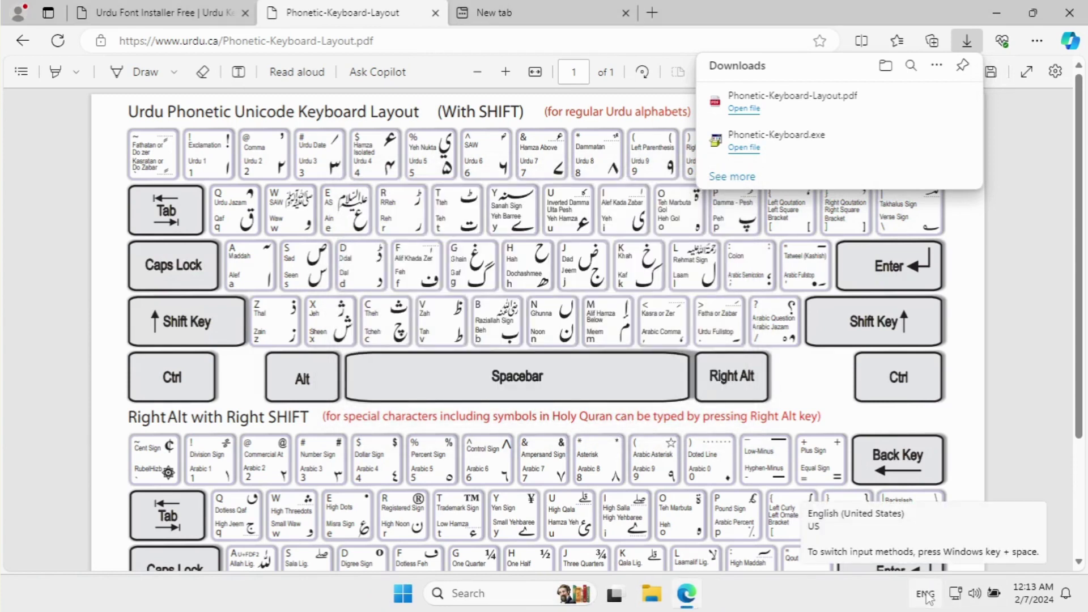
Step: Review the available keyboard layouts and toggle between English (United States) and Urdu (Pakistan), ending on Urdu Phonetic 1.0
{"action": "left_click", "coordinate": [925, 594]}
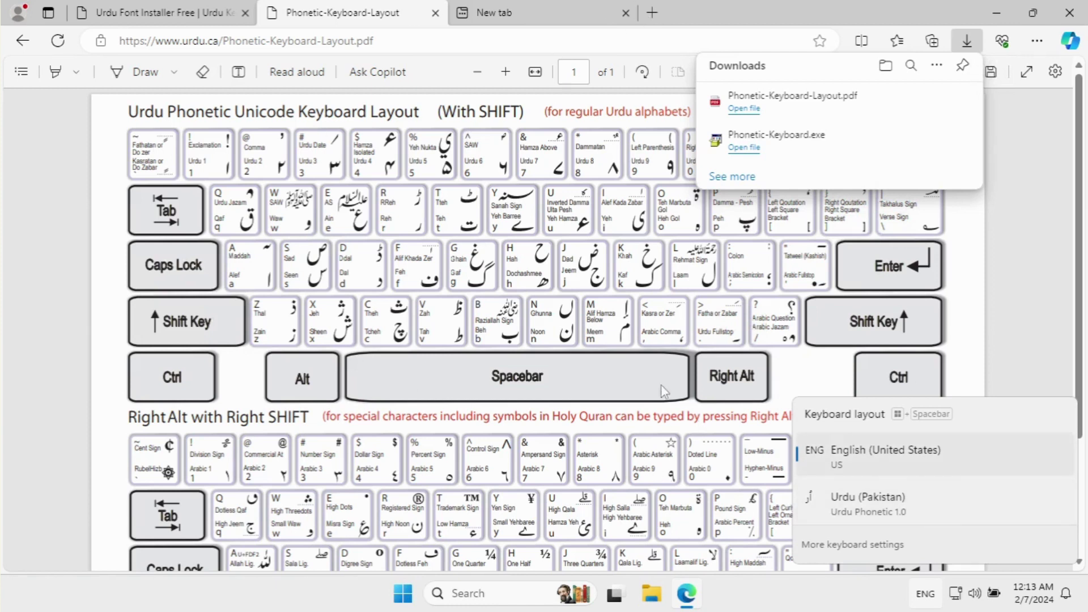
{"action": "left_click", "coordinate": [639, 321]}
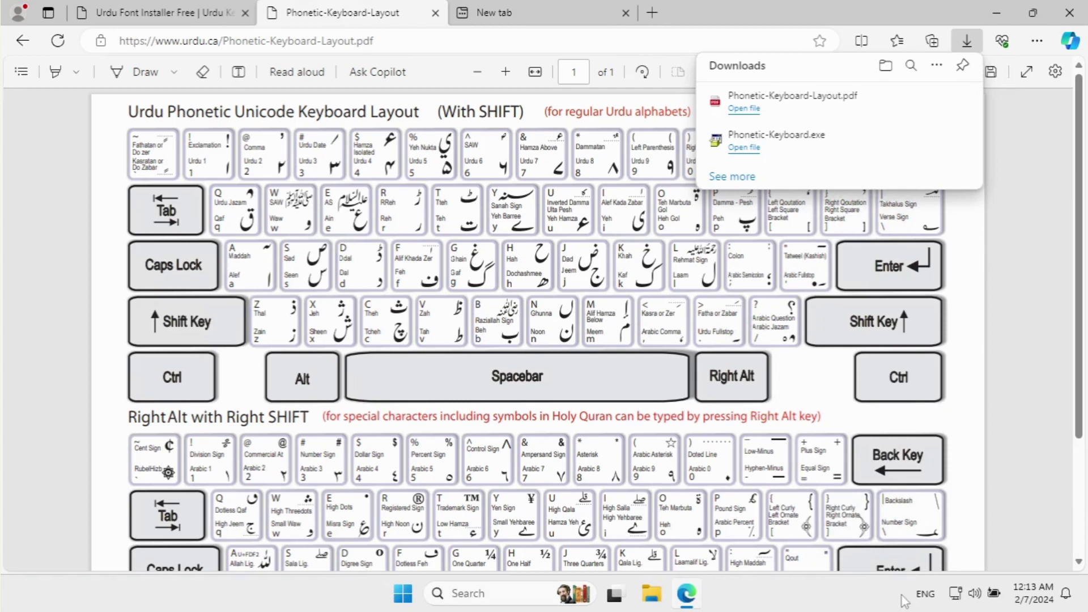
{"action": "left_click", "coordinate": [925, 593]}
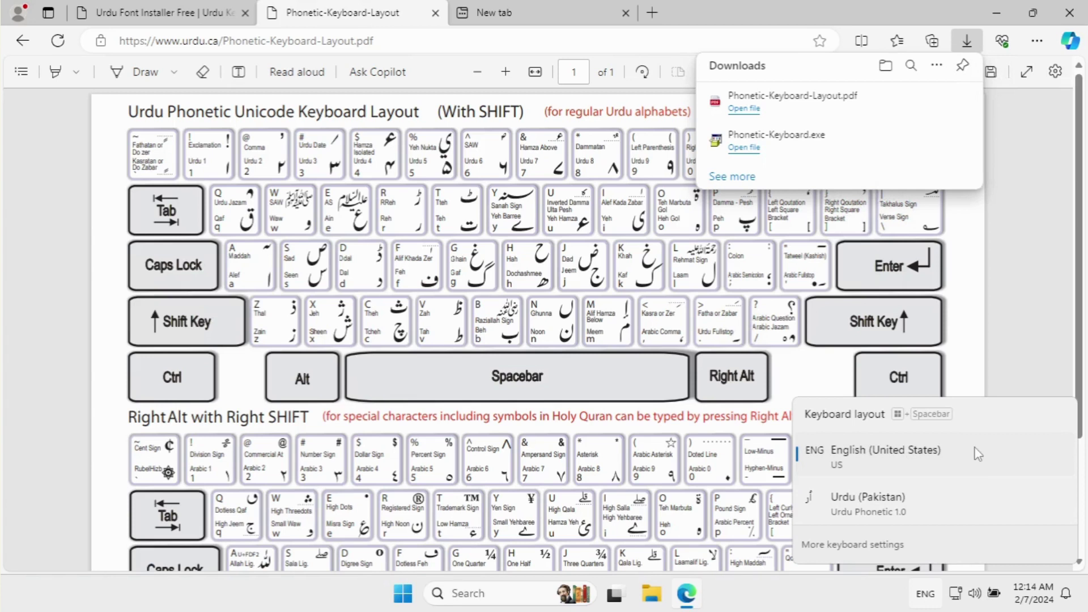
{"action": "key", "text": "super+space"}
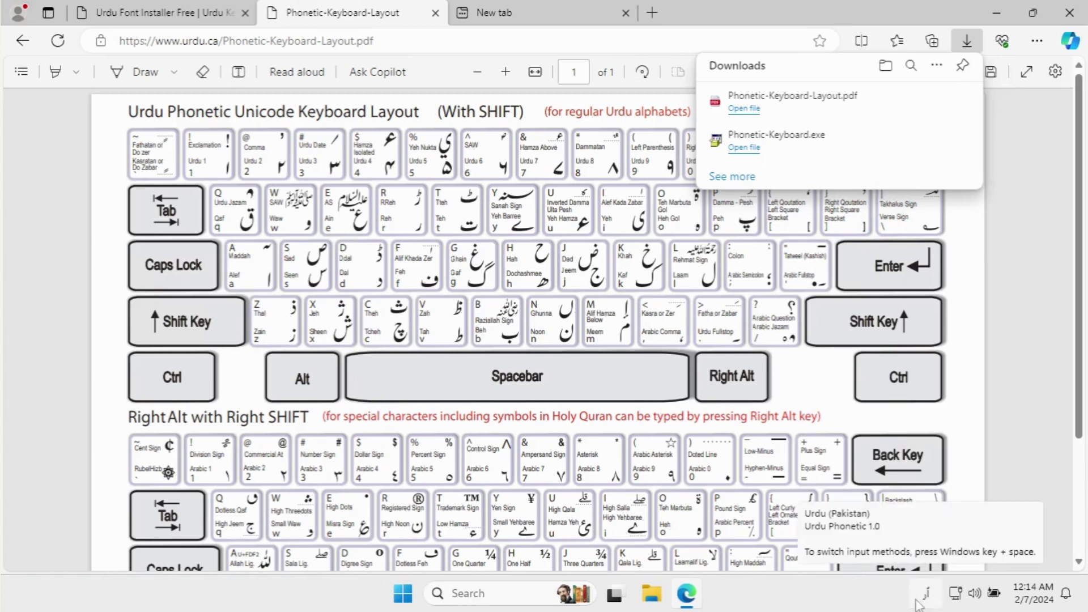
{"action": "key", "text": "super+space"}
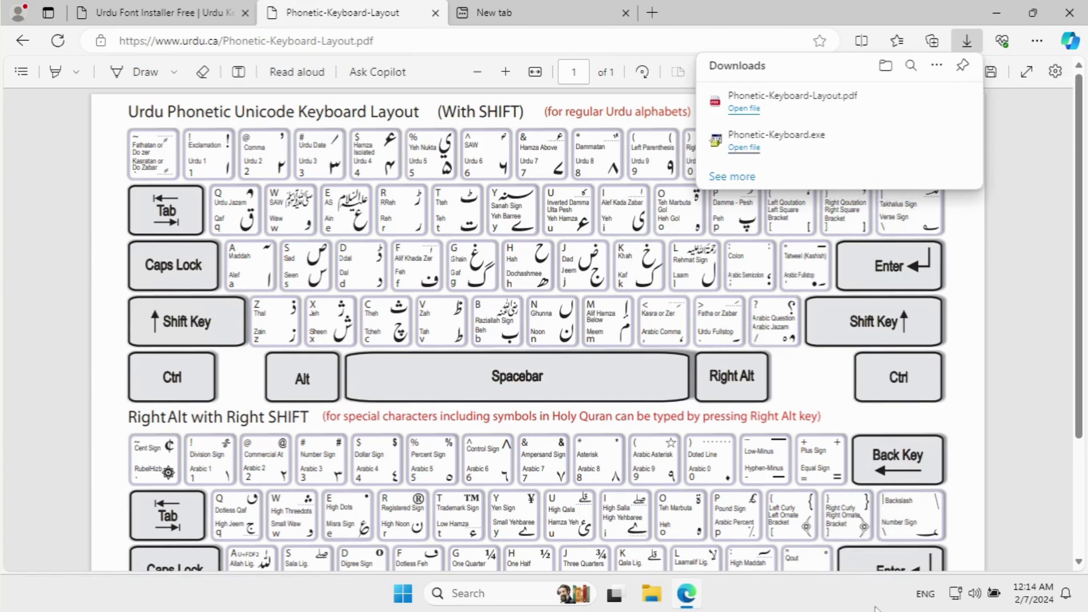
{"action": "key", "text": "super+space"}
{"action": "key", "text": "super+space"}
{"action": "key", "text": "super+space"}
{"action": "key", "text": "super+space"}
{"action": "key", "text": "super+space"}
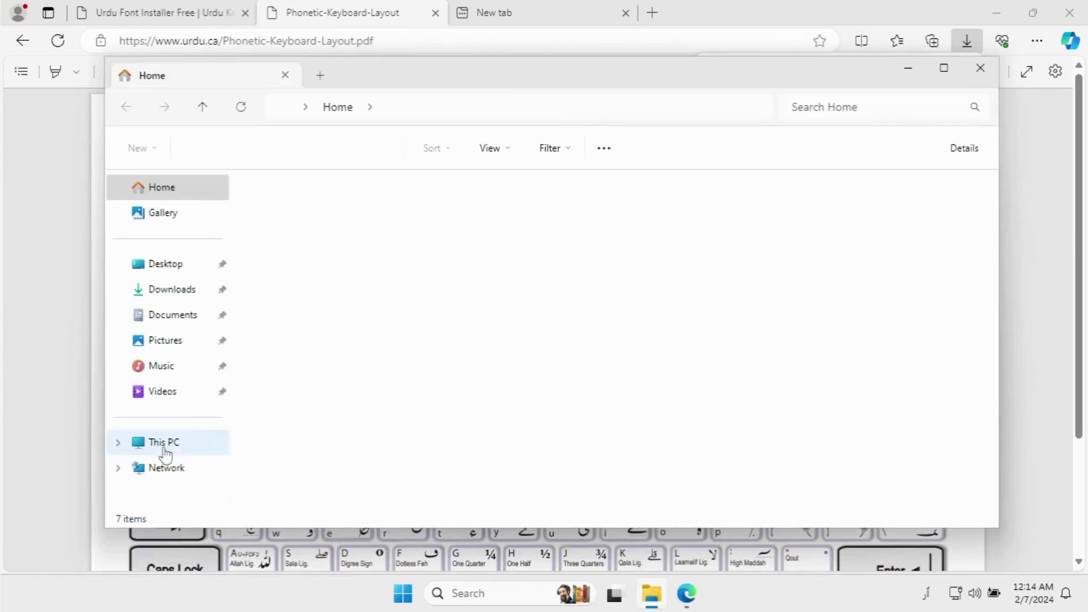
Step: In File Explorer, create a new text document with the default name on the Desktop and open it in Notepad
{"action": "left_click", "coordinate": [166, 264]}
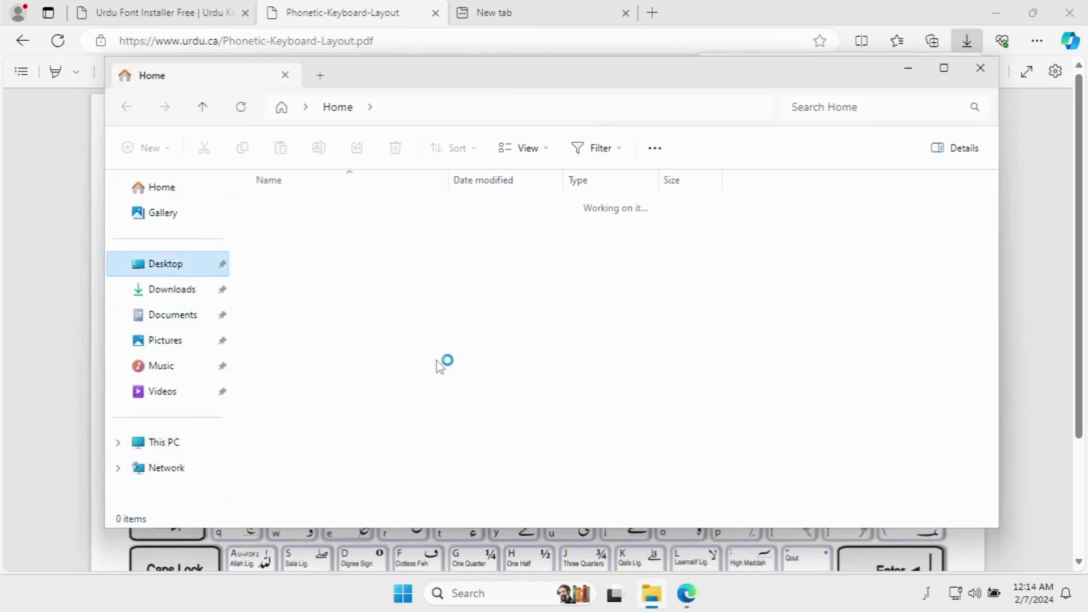
{"action": "right_click", "coordinate": [600, 406]}
{"action": "mouse_move", "coordinate": [697, 369]}
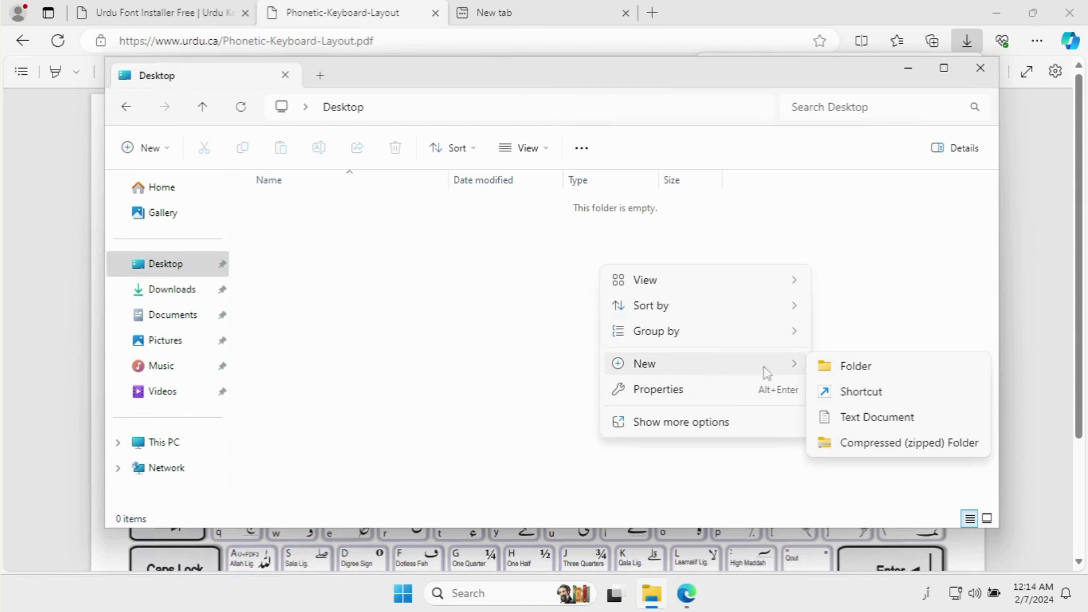
{"action": "left_click", "coordinate": [861, 417]}
{"action": "left_click", "coordinate": [405, 262]}
{"action": "double_click", "coordinate": [382, 211]}
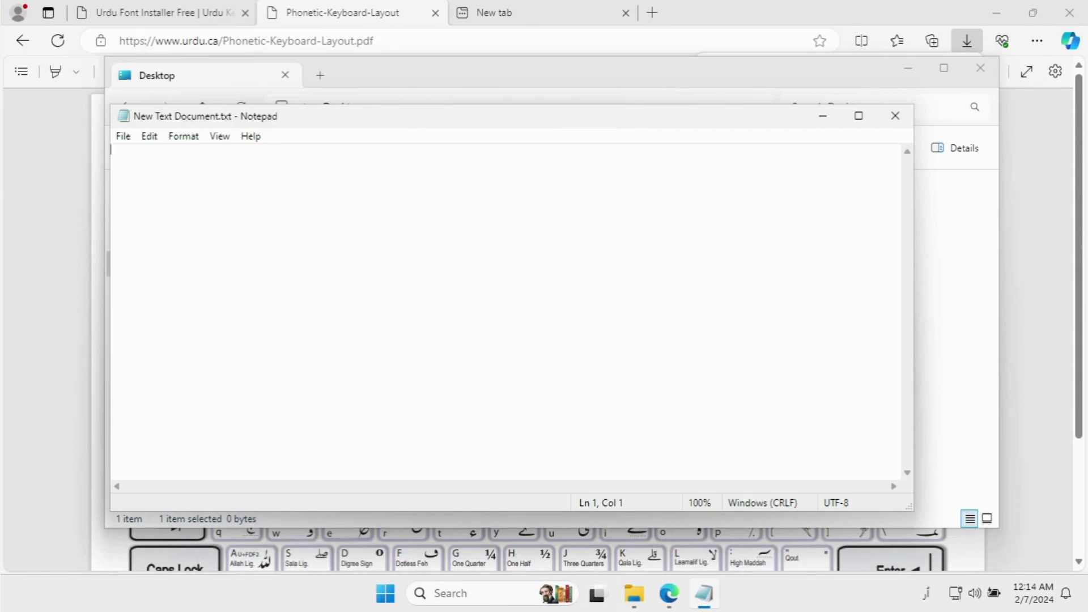
Step: Look up the Alef key in the layout PDF in Edge, then enter the letter ا in the Notepad document
{"action": "left_click", "coordinate": [98, 325]}
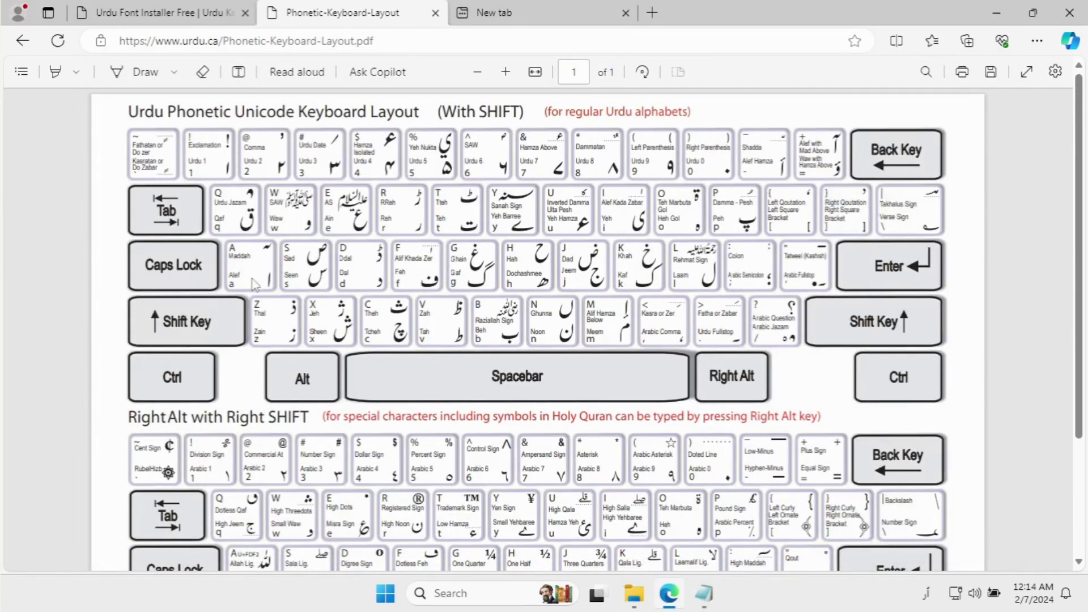
{"action": "left_click_drag", "start_coordinate": [256, 284], "coordinate": [264, 289]}
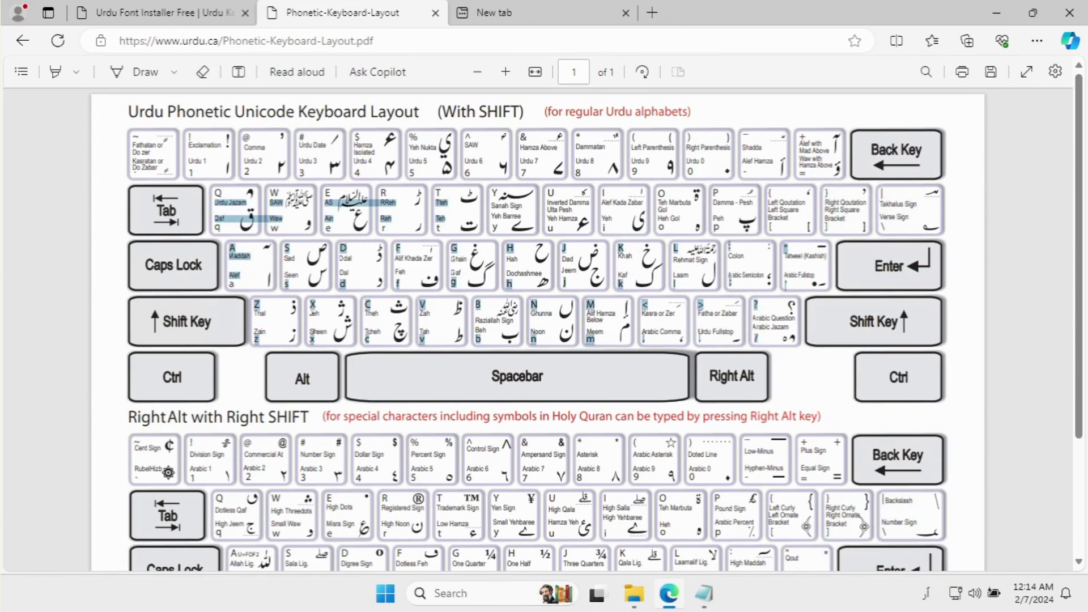
{"action": "left_click", "coordinate": [265, 288]}
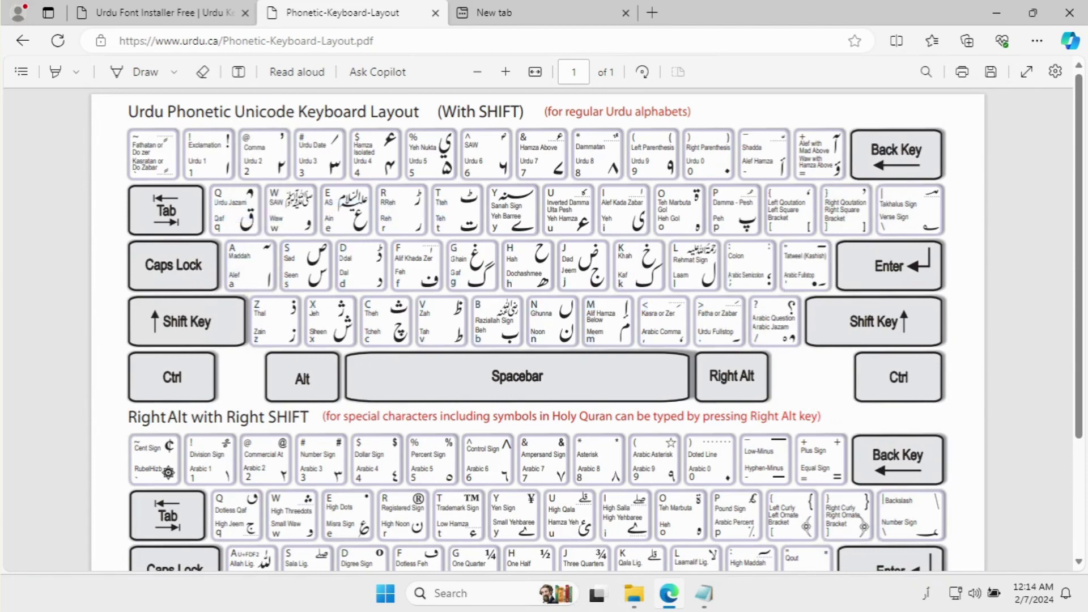
{"action": "left_click", "coordinate": [704, 589]}
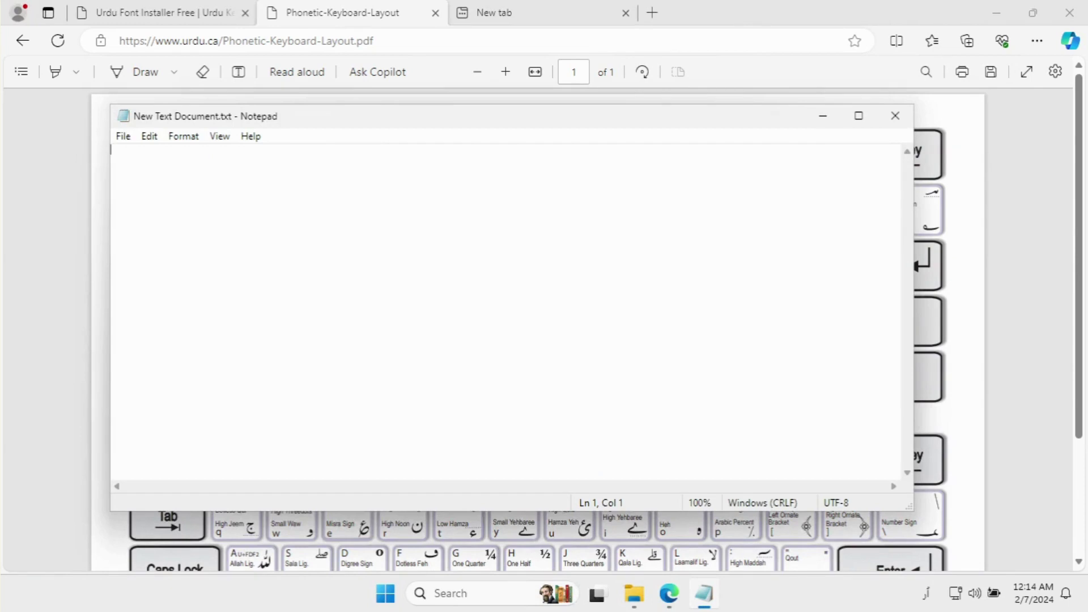
{"action": "type", "text": "ا"}
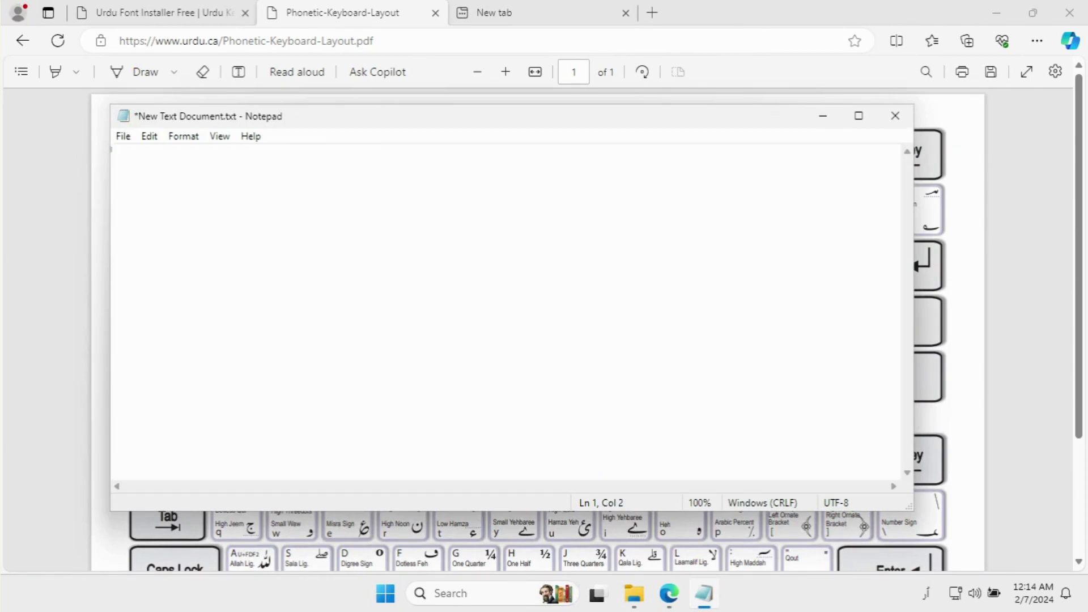
Step: Enlarge the Notepad text to 380% zoom and return to the keyboard layout PDF in Edge
{"action": "left_click", "coordinate": [181, 136]}
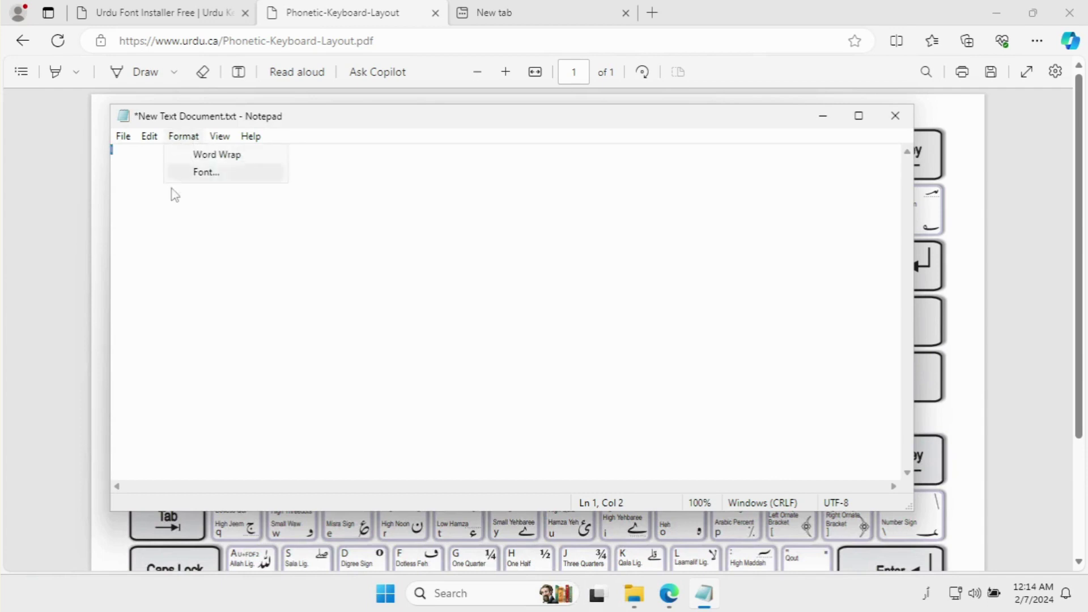
{"action": "left_click", "coordinate": [351, 249]}
{"action": "scroll", "coordinate": [351, 249], "scroll_direction": "up", "scroll_amount": 2}
{"action": "scroll", "coordinate": [351, 249], "scroll_direction": "up", "scroll_amount": 12}
{"action": "scroll", "coordinate": [351, 249], "scroll_direction": "up", "scroll_amount": 3}
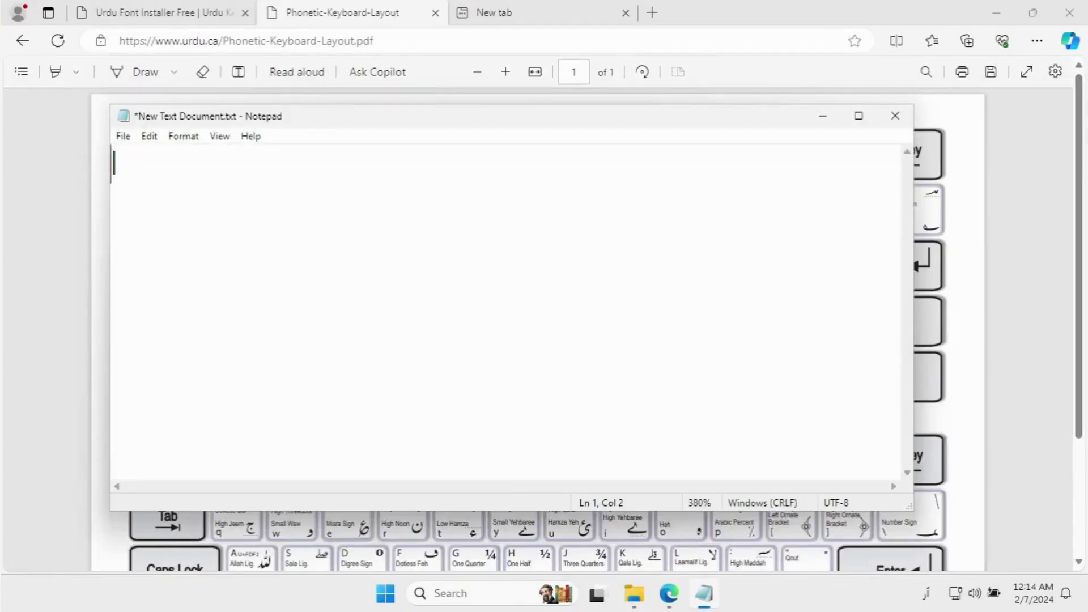
{"action": "left_click", "coordinate": [58, 344]}
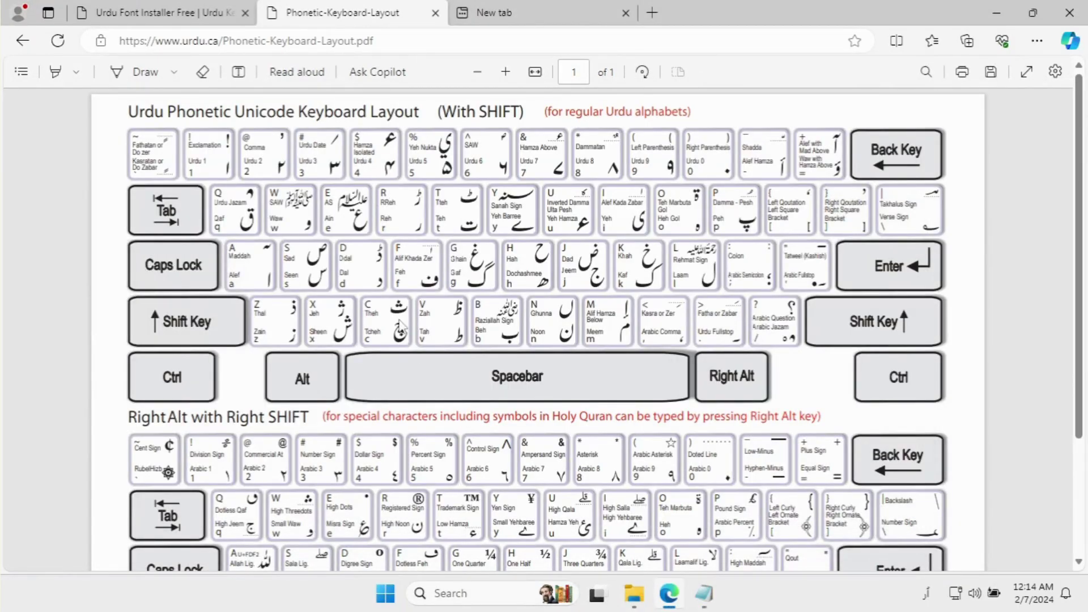
Step: Look up the Beh key in the layout PDF, then add the letter ب after ا in the Notepad document
{"action": "double_click", "coordinate": [496, 324]}
{"action": "left_click", "coordinate": [483, 336]}
{"action": "left_click", "coordinate": [700, 604]}
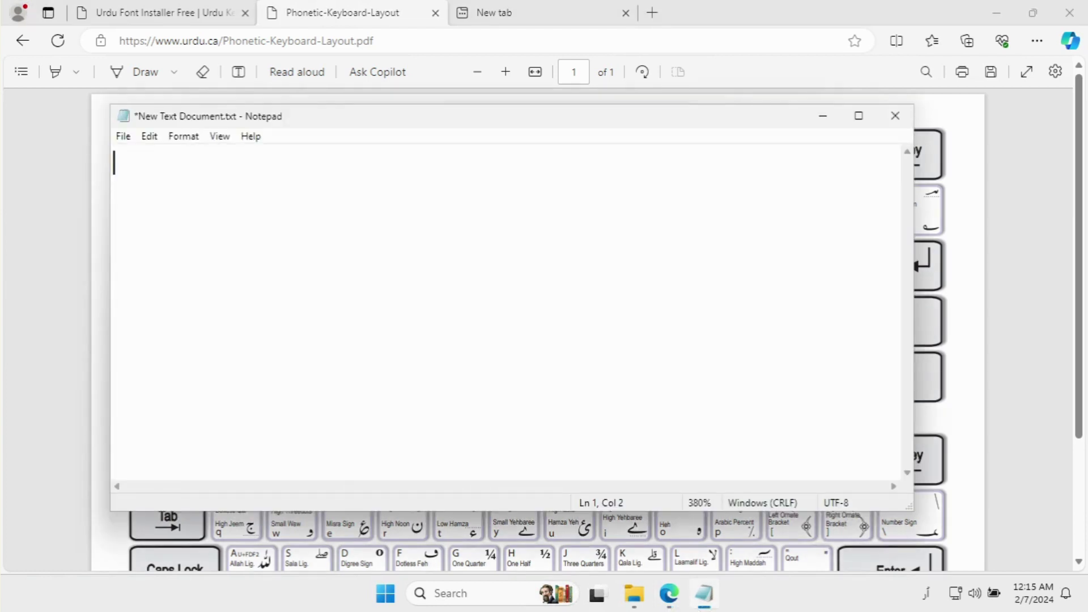
{"action": "type", "text": "بؑ"}
{"action": "key", "text": "BackSpace"}
Step: Look up the SAW sign on the W key in the layout PDF in Edge, then insert ﷺ after اب in Notepad
{"action": "left_click", "coordinate": [70, 416]}
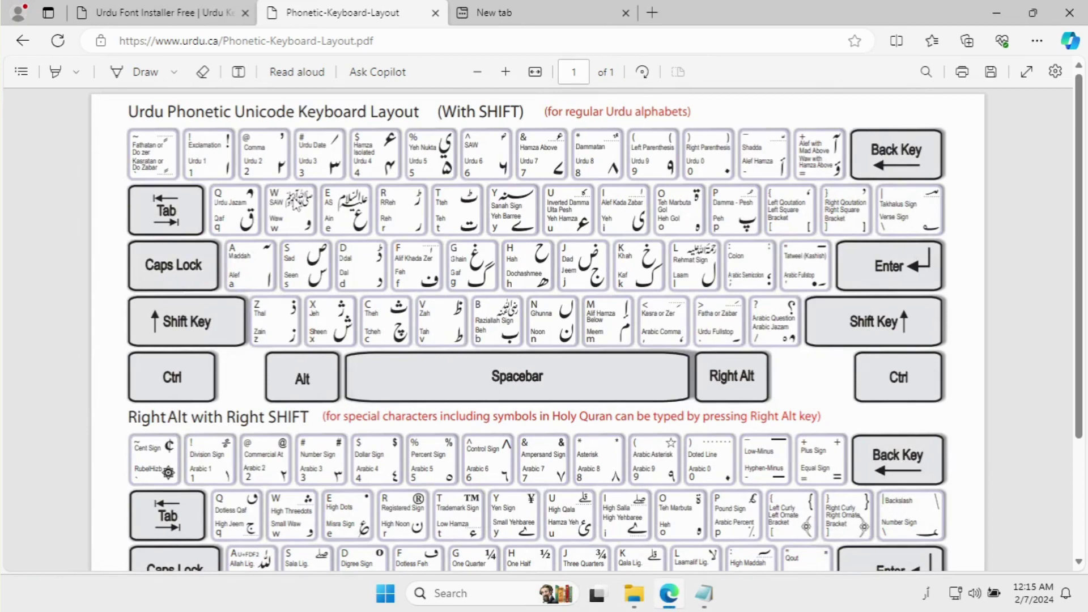
{"action": "double_click", "coordinate": [329, 219]}
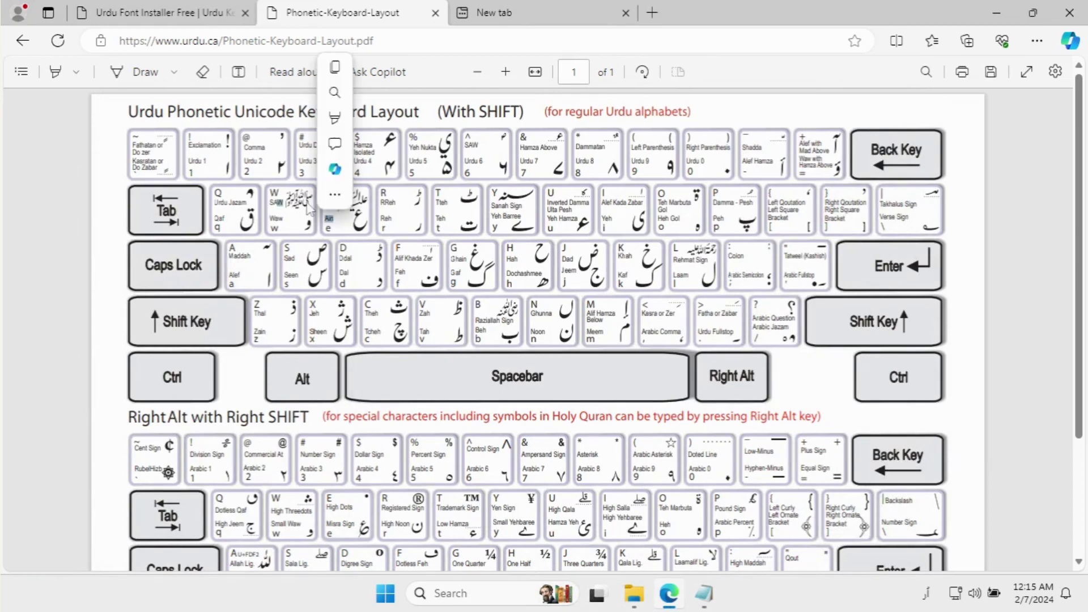
{"action": "left_click", "coordinate": [290, 235]}
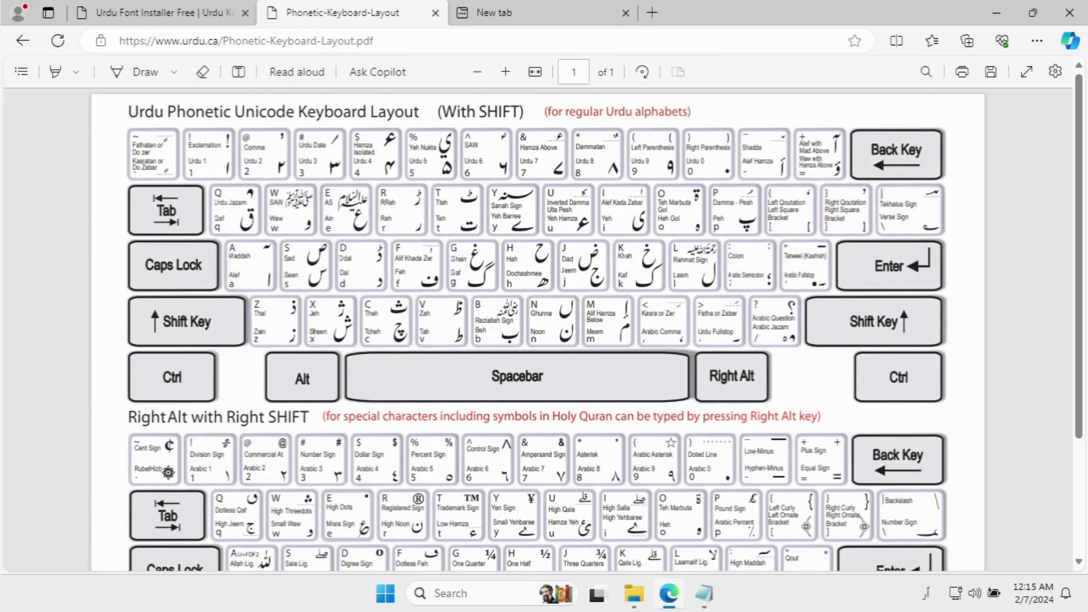
{"action": "left_click", "coordinate": [703, 593]}
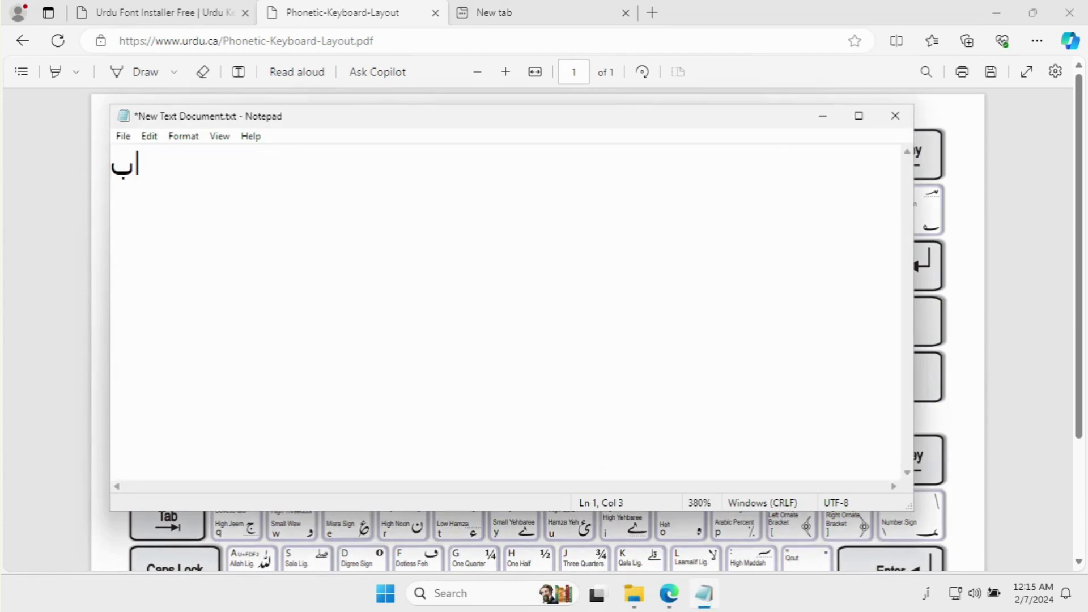
{"action": "type", "text": "ﷺ"}
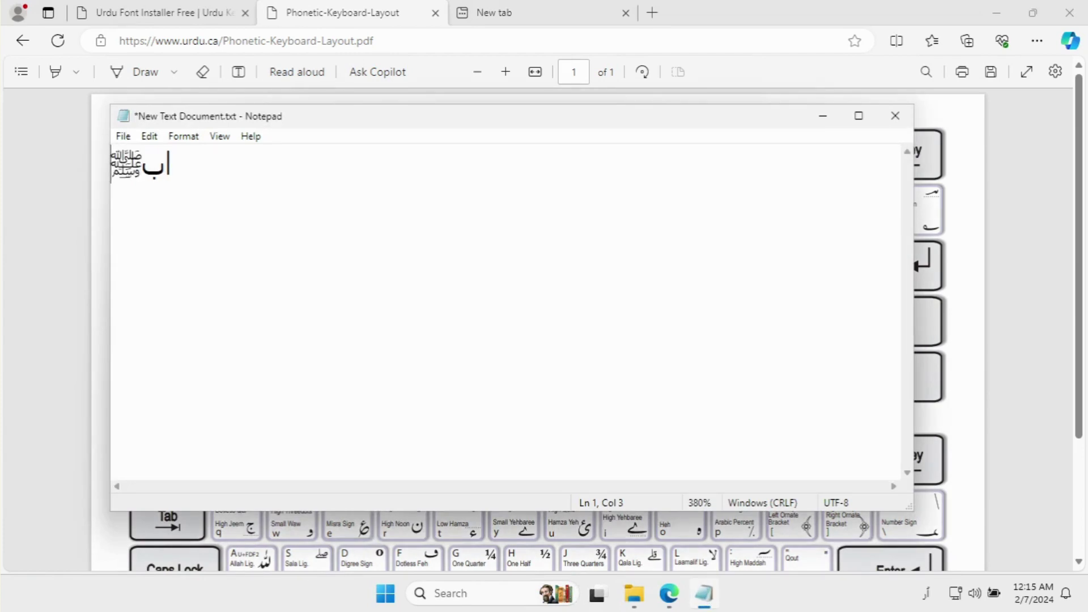
Step: Replace the ﷺ symbol with a trial ص and delete the letters to clear the Notepad line
{"action": "key", "text": "Right"}
{"action": "key", "text": "Left"}
{"action": "key", "text": "shift+Right"}
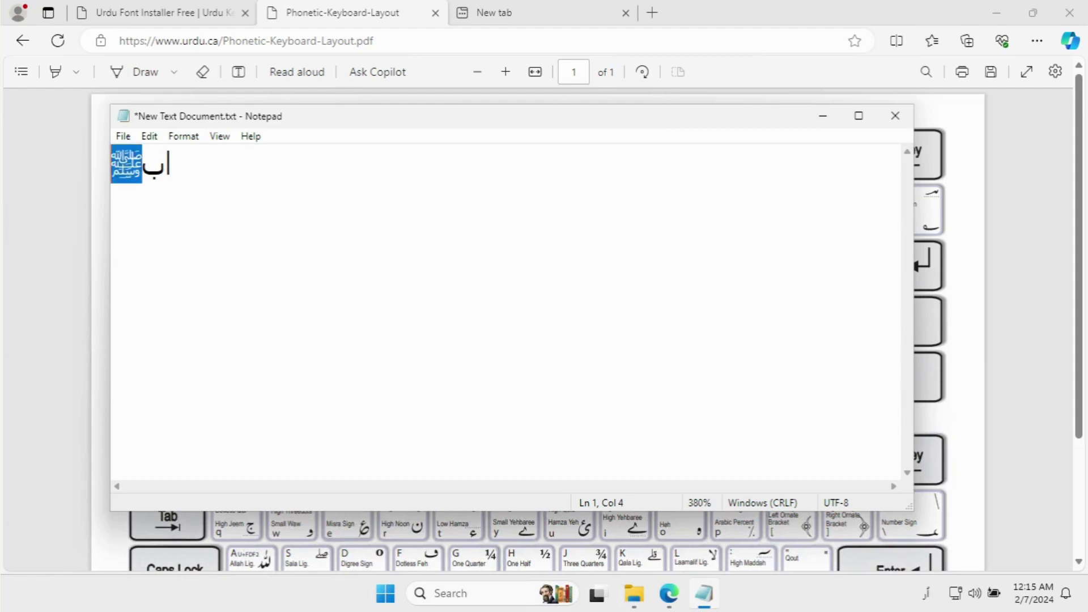
{"action": "key", "text": "Right"}
{"action": "key", "text": "shift+Left"}
{"action": "type", "text": "صلی"}
{"action": "key", "text": "BackSpace"}
{"action": "key", "text": "BackSpace"}
{"action": "key", "text": "BackSpace"}
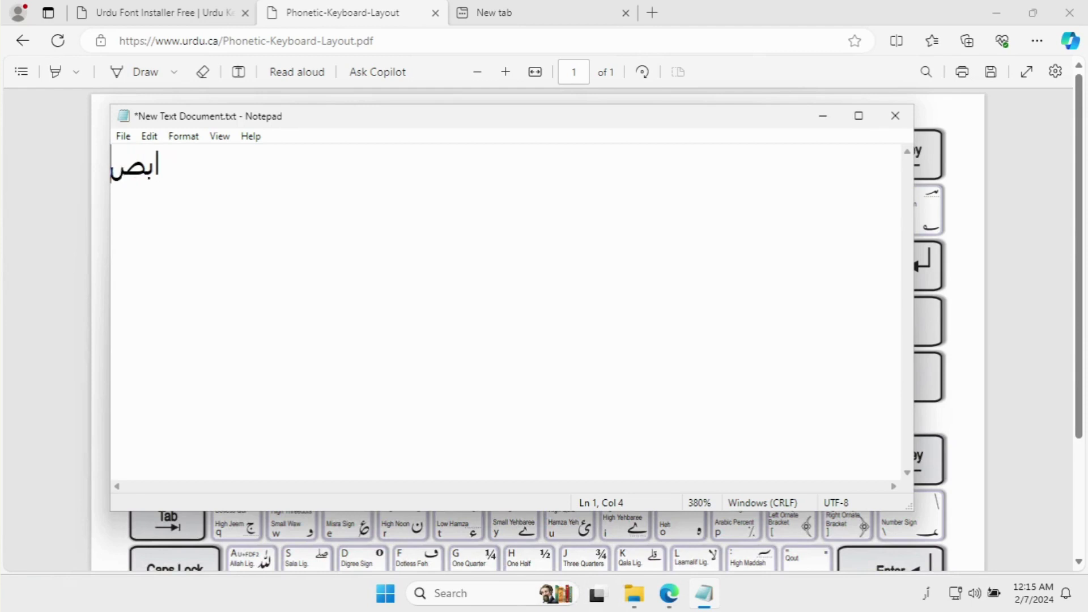
{"action": "key", "text": "BackSpace"}
{"action": "key", "text": "BackSpace"}
Step: Enter the phrase آپ صلی اللہ و علیہ والہ in the Notepad document
{"action": "type", "text": "پ ﷹ"}
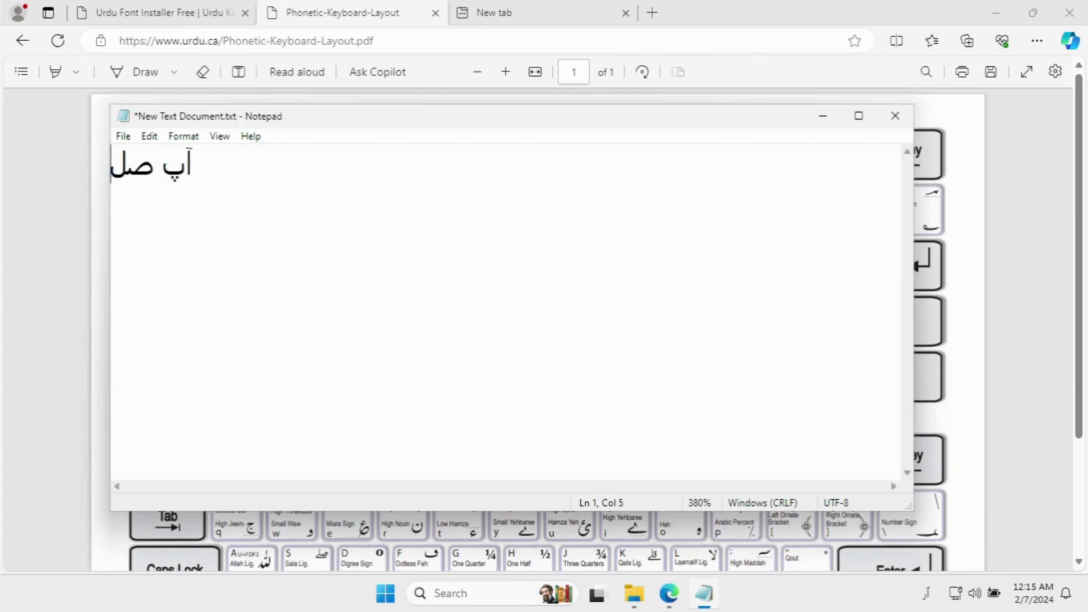
{"action": "type", "text": " اللی"}
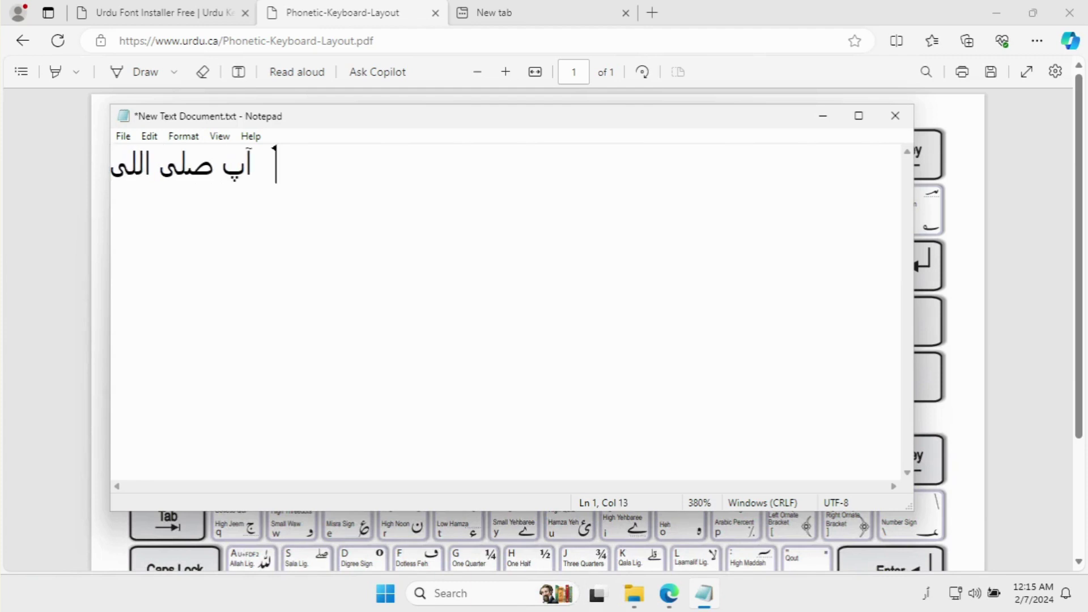
{"action": "key", "text": "BackSpace"}
{"action": "type", "text": "ه و"}
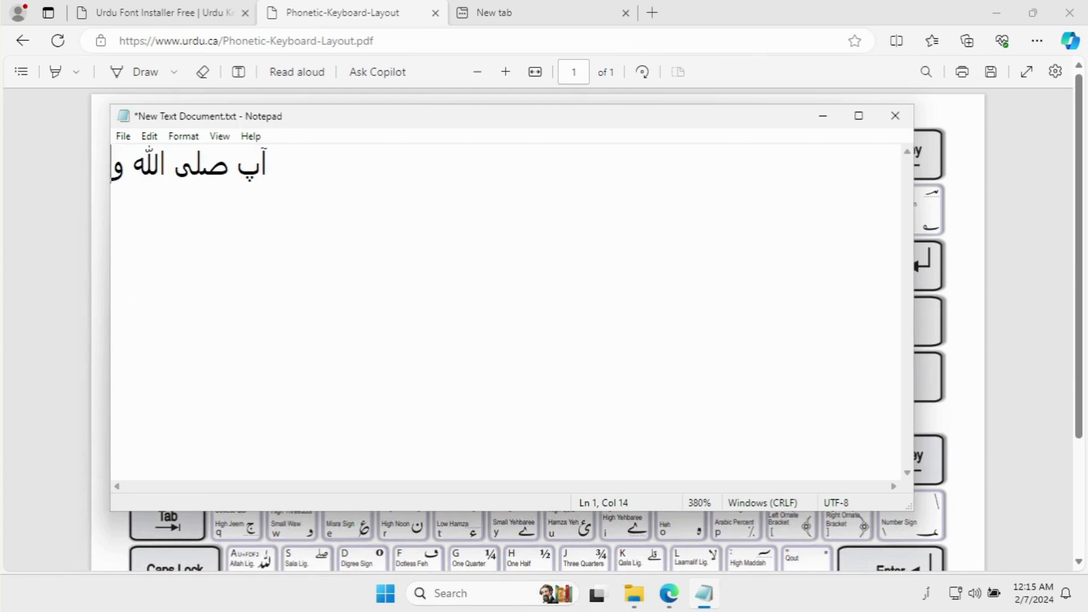
{"action": "type", "text": " ع"}
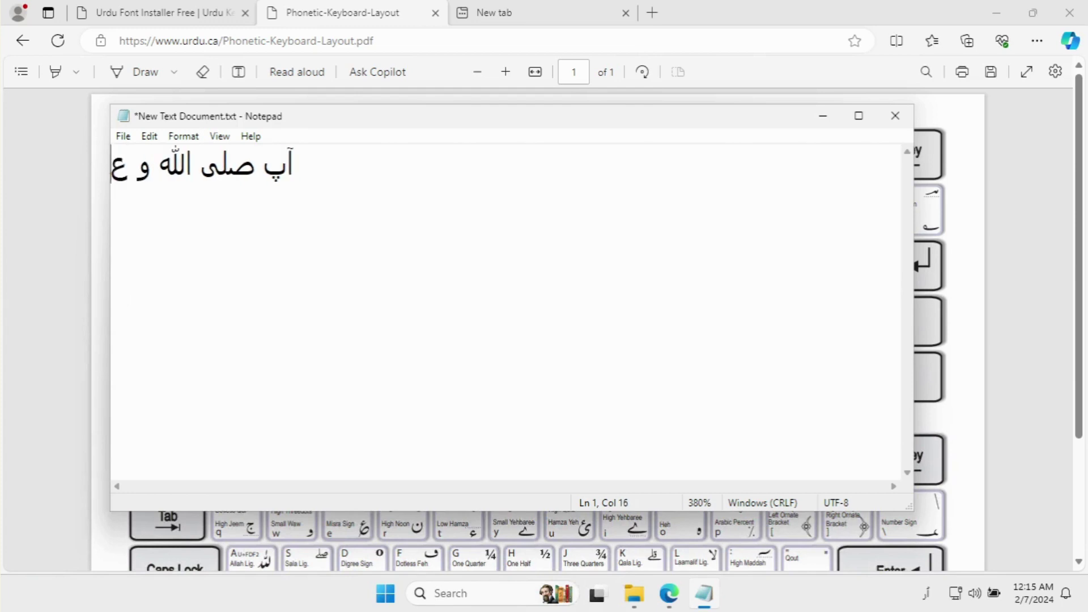
{"action": "type", "text": "لیه واله"}
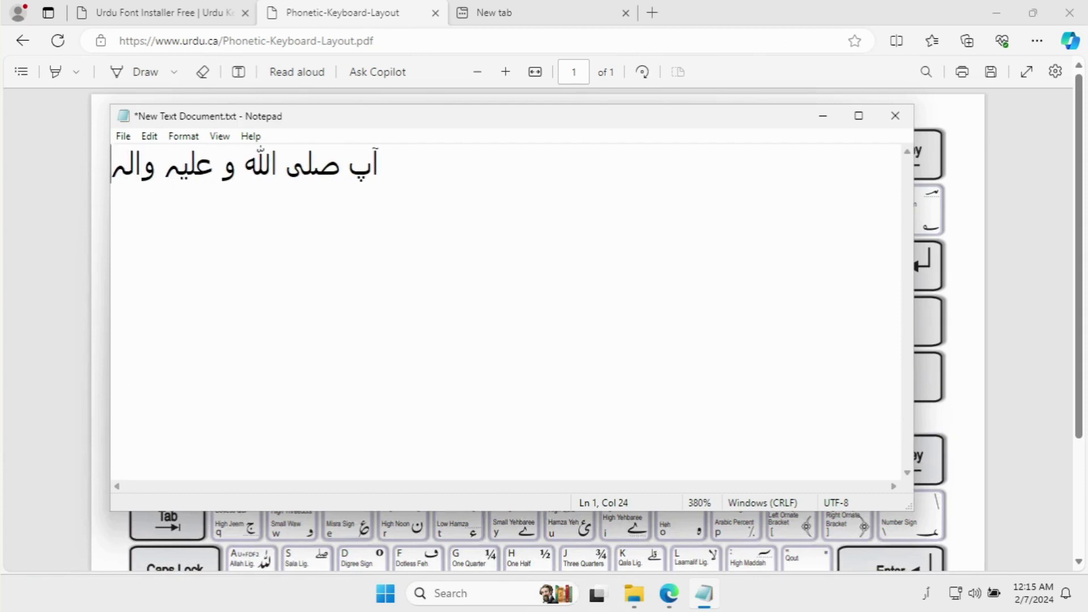
Step: Add the ﷺ symbol at the end of the phrase and save the text document
{"action": "type", "text": "ﷺ"}
{"action": "left_click_drag", "start_coordinate": [142, 164], "coordinate": [115, 164]}
{"action": "left_click", "coordinate": [210, 164]}
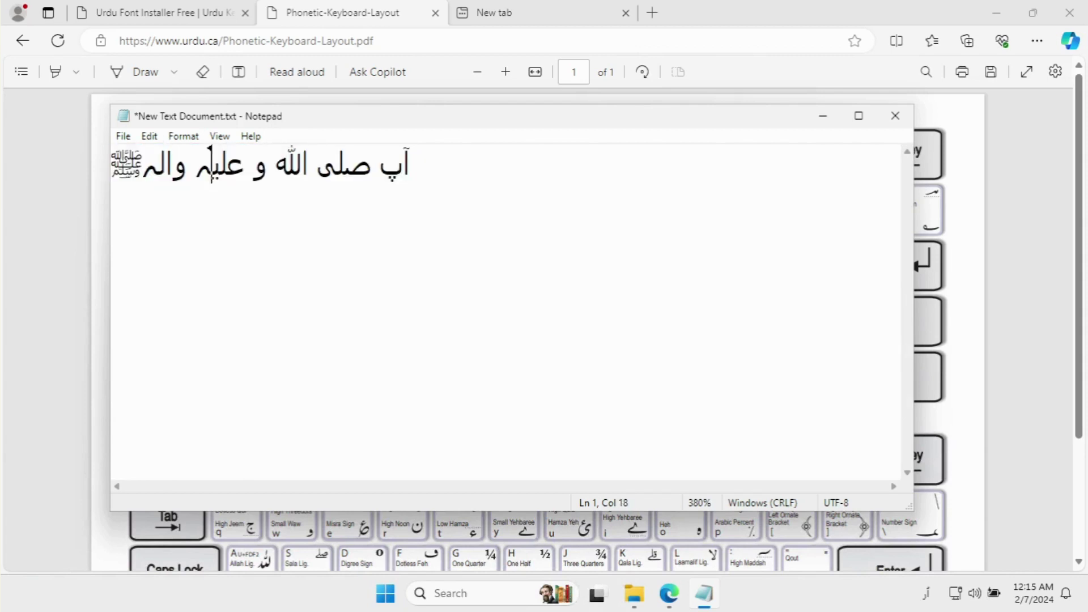
{"action": "key", "text": "ctrl+s"}
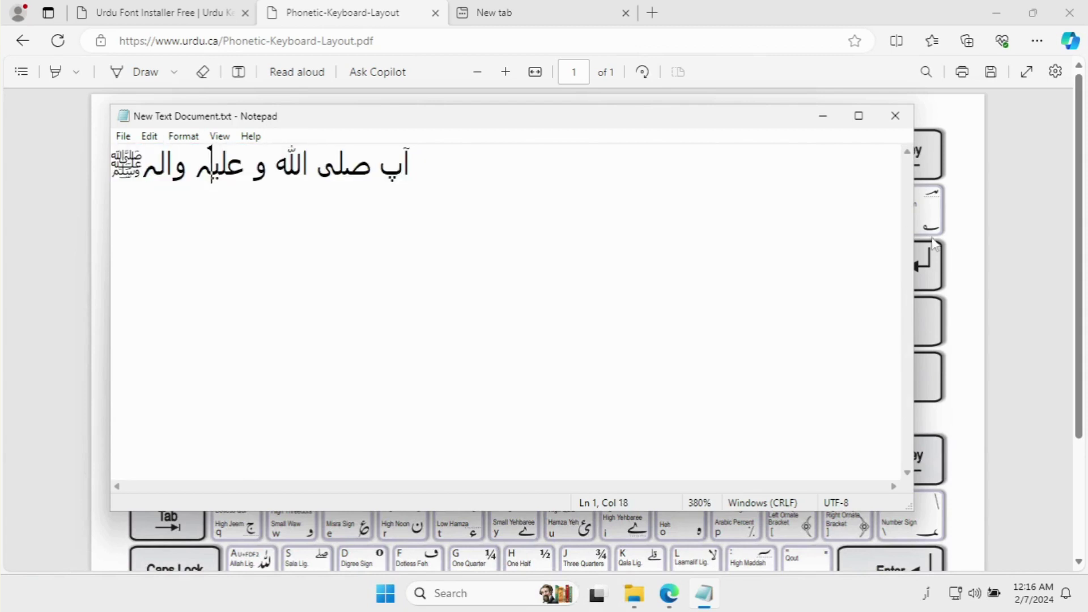
Step: Insert the word وسلم between والہ and the ﷺ symbol, with a space after والہ
{"action": "left_click", "coordinate": [141, 164]}
{"action": "type", "text": "وسلم"}
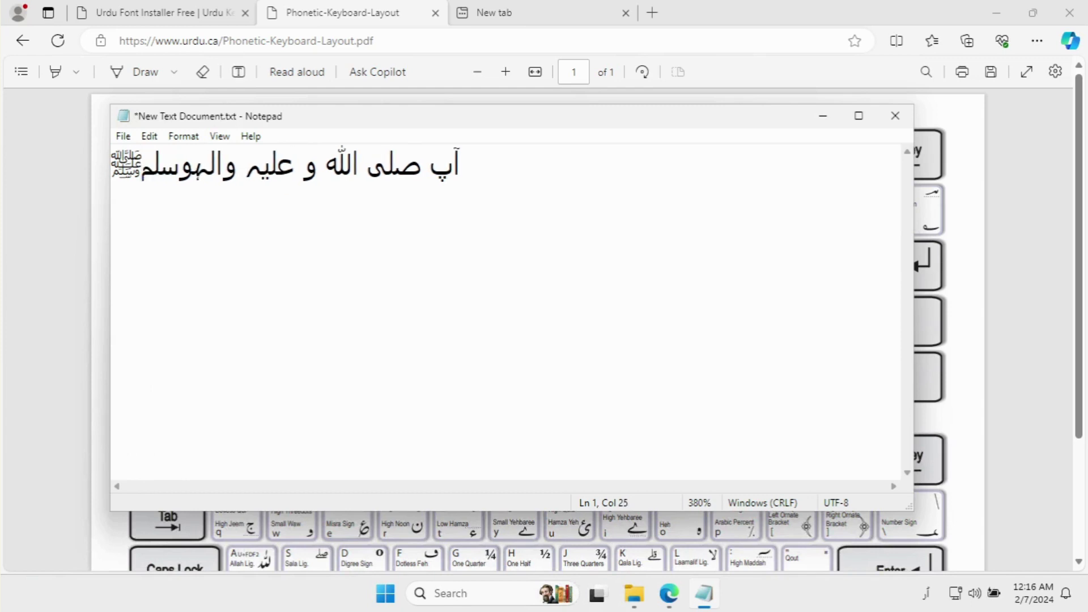
{"action": "left_click", "coordinate": [191, 164]}
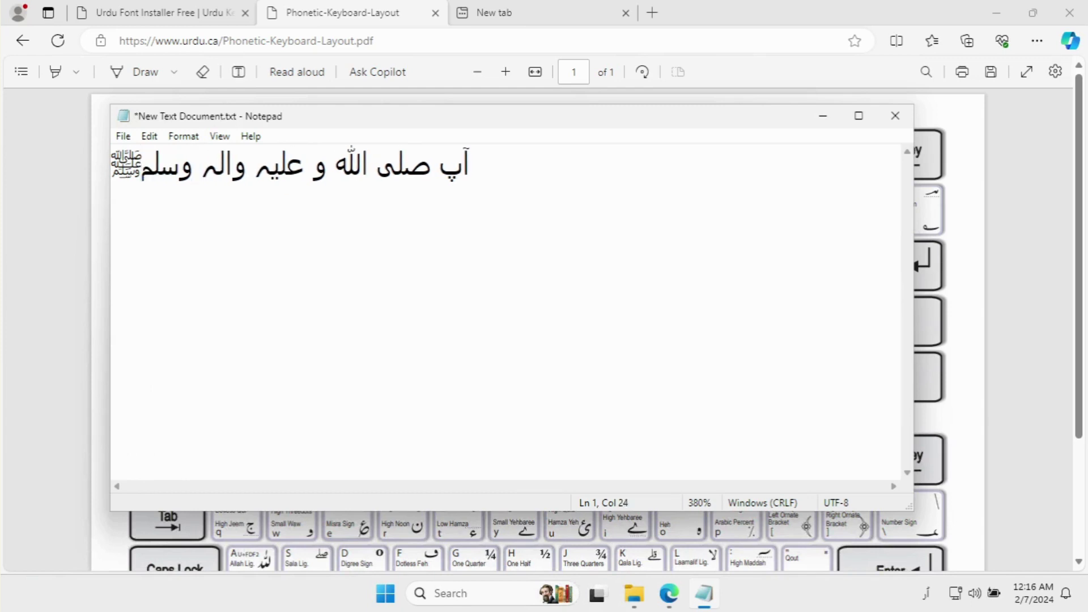
Step: Examine the religious sign symbols on the W, E and B keys in the layout PDF in Edge
{"action": "left_click", "coordinate": [80, 292]}
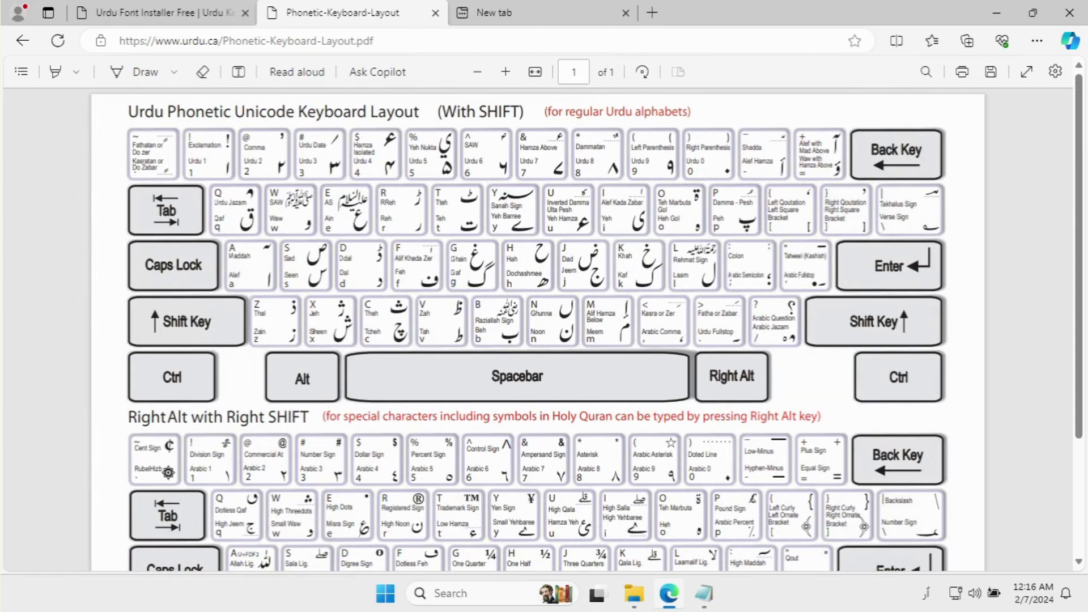
{"action": "left_click_drag", "start_coordinate": [216, 202], "coordinate": [329, 218]}
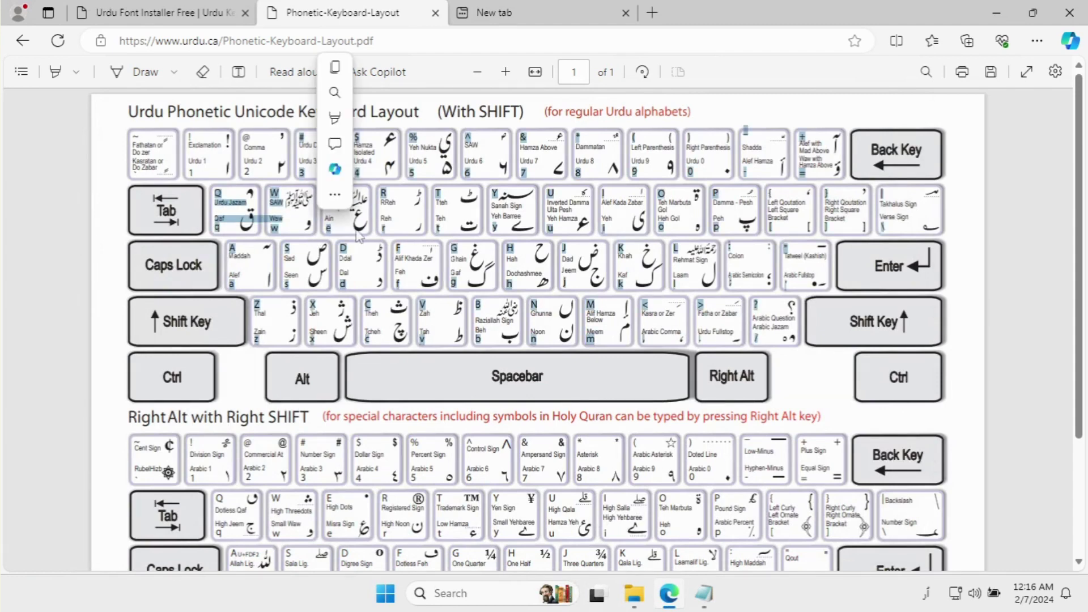
{"action": "left_click", "coordinate": [332, 246]}
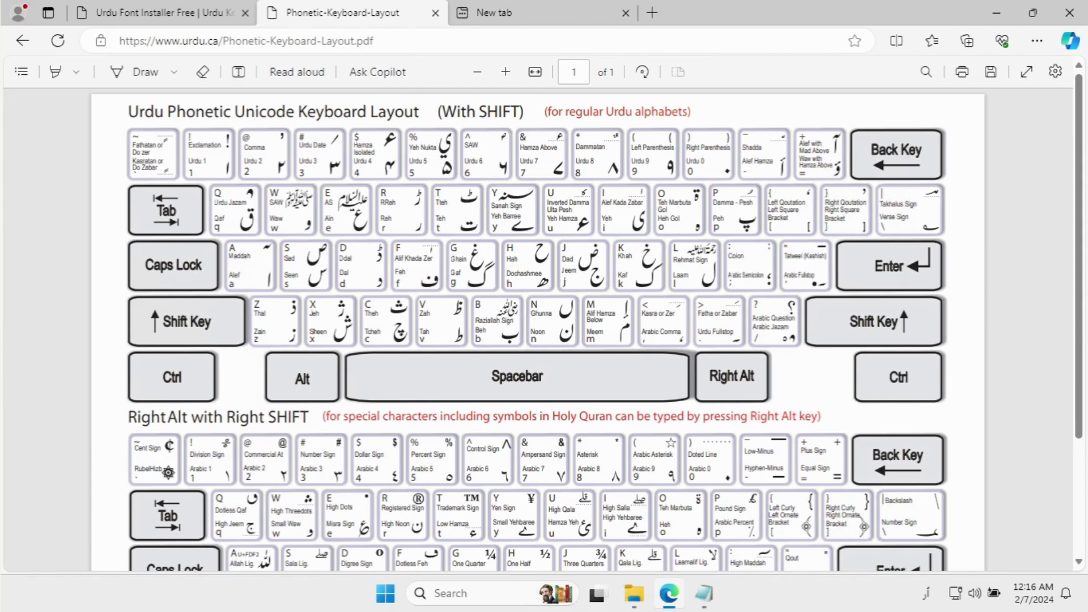
{"action": "mouse_move", "coordinate": [497, 319]}
{"action": "left_mouse_down"}
{"action": "mouse_move", "coordinate": [505, 329]}
{"action": "mouse_move", "coordinate": [492, 325]}
{"action": "left_mouse_up"}
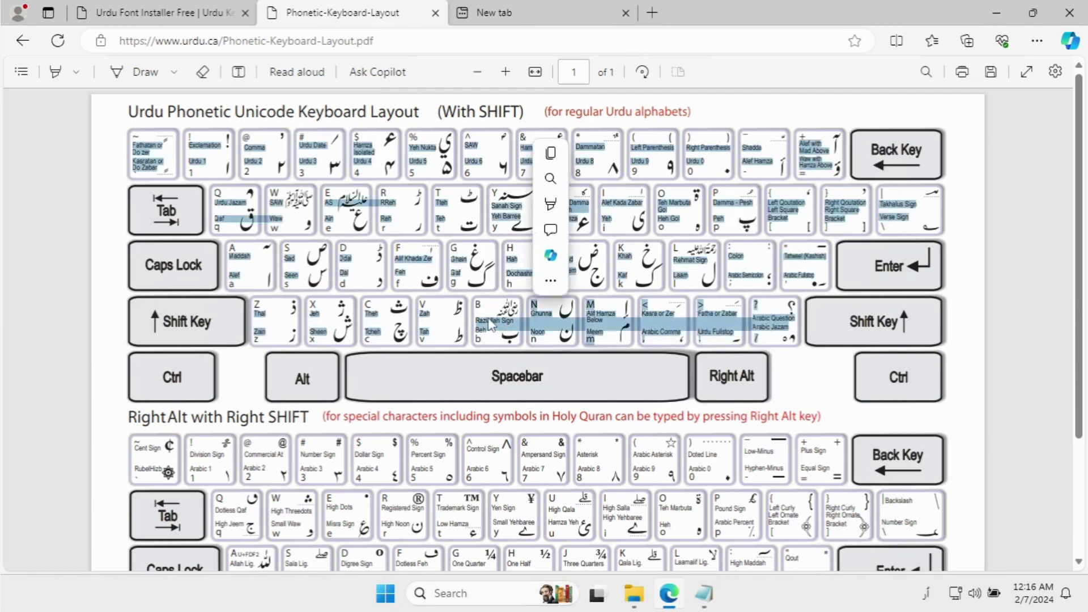
{"action": "left_click", "coordinate": [492, 325]}
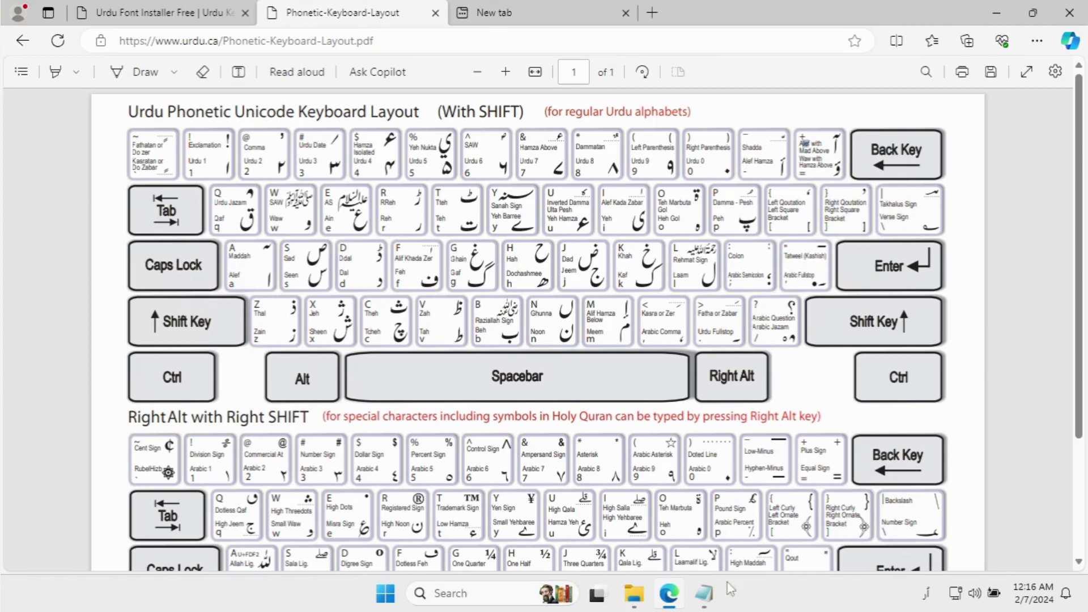
Step: Return to the Notepad document and delete all of its text
{"action": "left_click", "coordinate": [704, 593]}
{"action": "left_click_drag", "start_coordinate": [115, 176], "coordinate": [431, 169]}
{"action": "left_click", "coordinate": [439, 167]}
{"action": "left_click", "coordinate": [112, 169]}
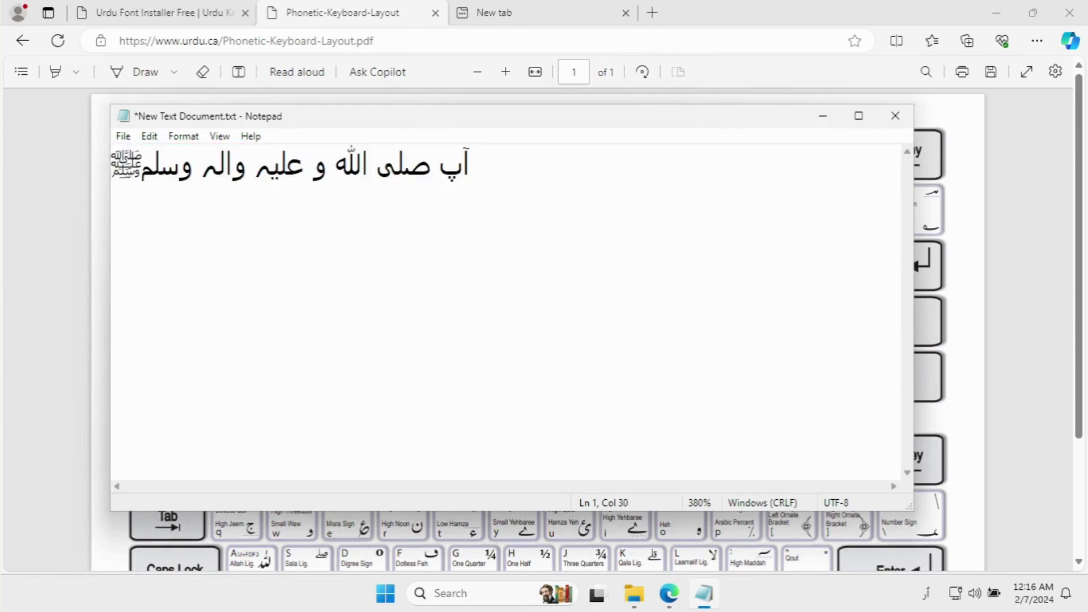
{"action": "key", "text": "ctrl+a"}
{"action": "key", "text": "BackSpace"}
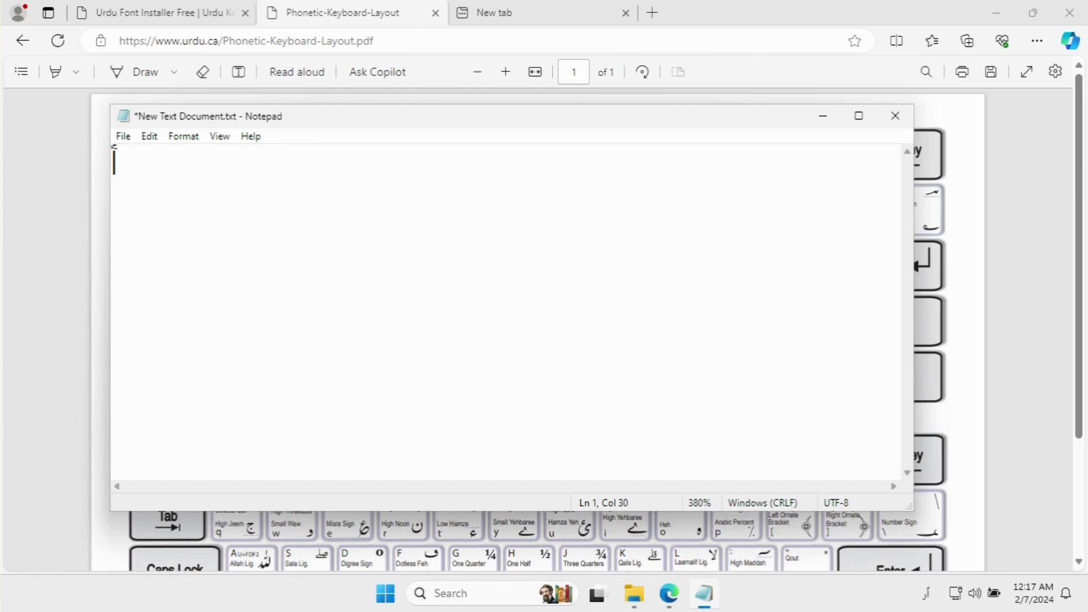
Step: Enter the word آپ in the emptied Notepad document
{"action": "left_click", "coordinate": [114, 163]}
{"action": "left_click", "coordinate": [245, 136]}
{"action": "left_click", "coordinate": [232, 154]}
{"action": "left_click_drag", "start_coordinate": [227, 161], "coordinate": [71, 176]}
{"action": "left_click", "coordinate": [113, 163]}
{"action": "key", "text": "shift+Left"}
{"action": "key", "text": "Right"}
{"action": "type", "text": "پ"}
Step: On the urdu.ca site in Edge, open the Urdu Nastaleeq fonts installer page and download UrduFonts.exe
{"action": "left_click", "coordinate": [158, 13]}
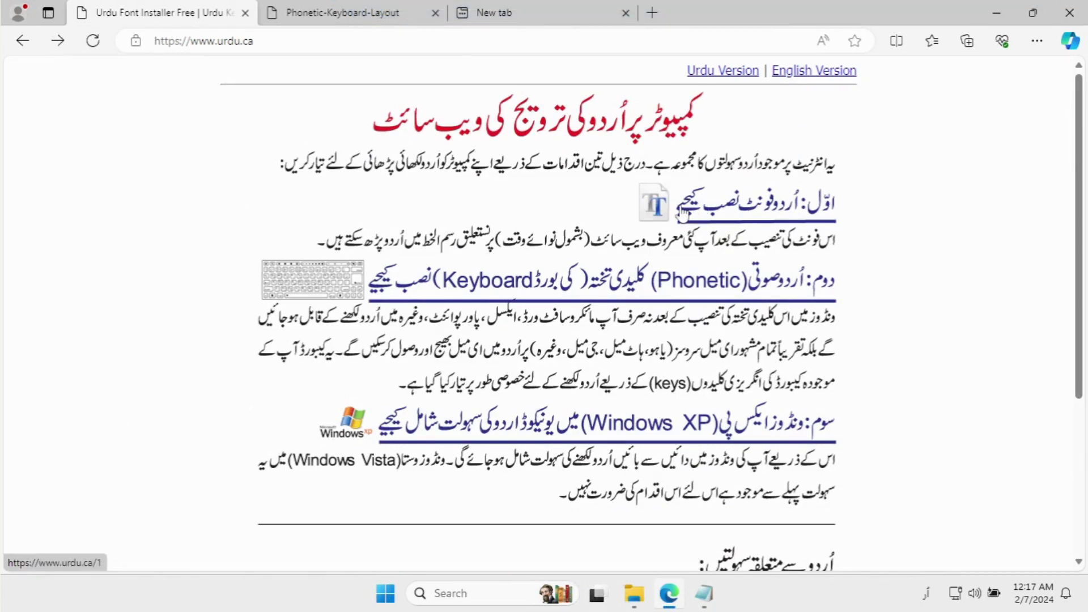
{"action": "left_click", "coordinate": [682, 214]}
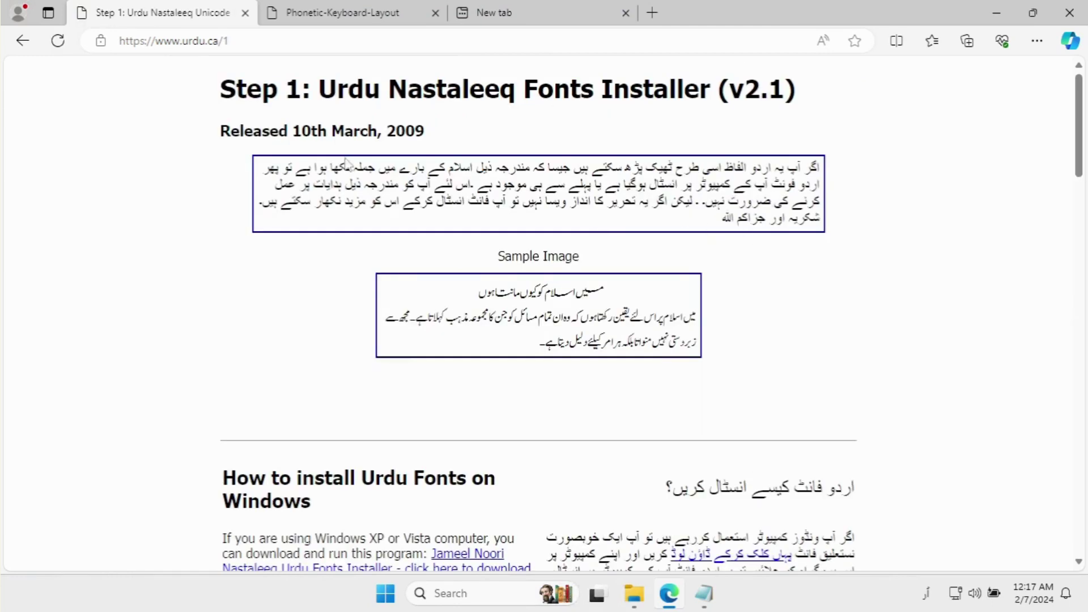
{"action": "scroll", "coordinate": [580, 338], "scroll_direction": "down", "scroll_amount": 10}
{"action": "scroll", "coordinate": [580, 337], "scroll_direction": "up", "scroll_amount": 10}
{"action": "scroll", "coordinate": [679, 397], "scroll_direction": "down", "scroll_amount": 4}
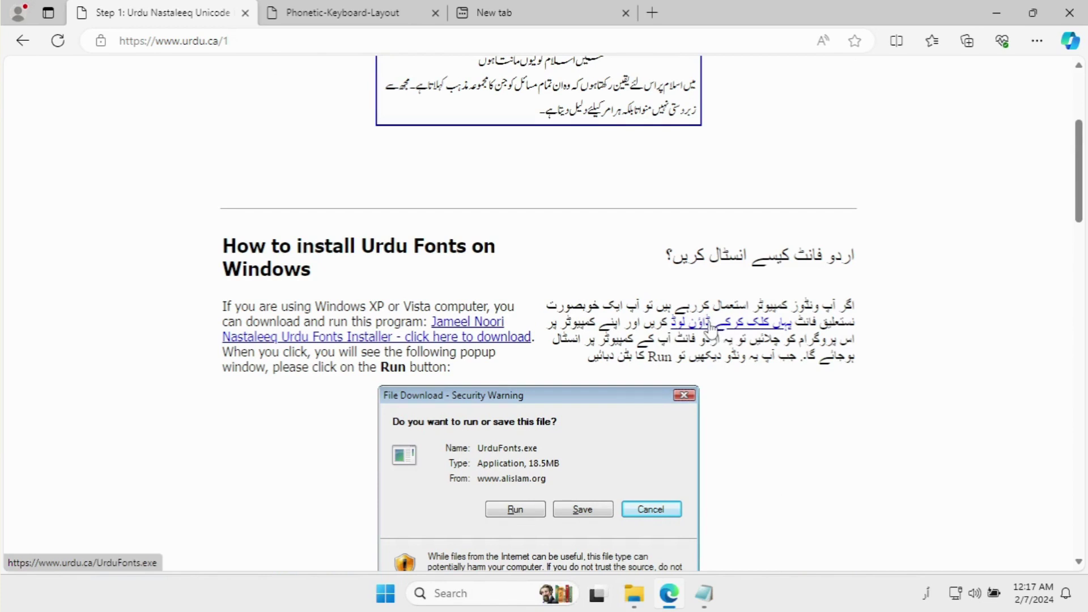
{"action": "left_click", "coordinate": [708, 327]}
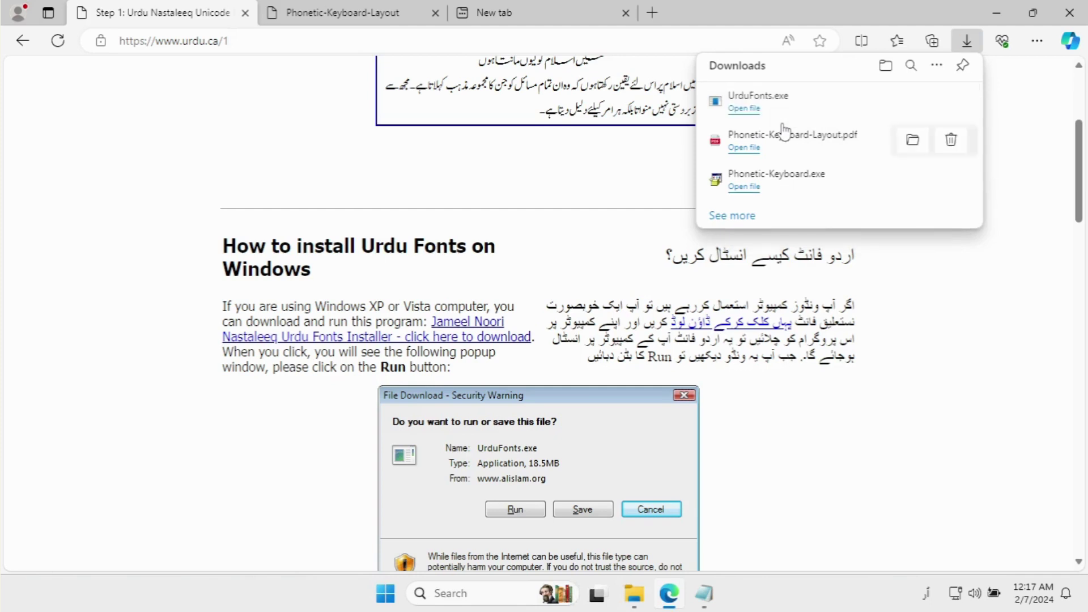
Step: Run the downloaded UrduFonts.exe and complete the installation of the Jameel Noori Nastaleeq Urdu fonts
{"action": "left_click", "coordinate": [766, 102]}
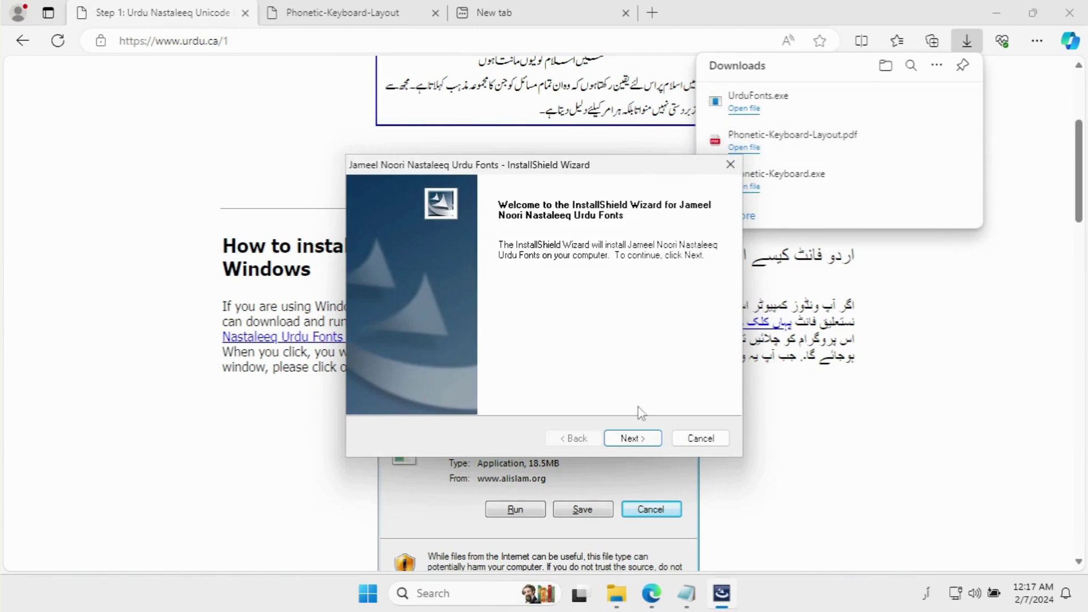
{"action": "left_click", "coordinate": [633, 439]}
{"action": "left_click", "coordinate": [632, 439]}
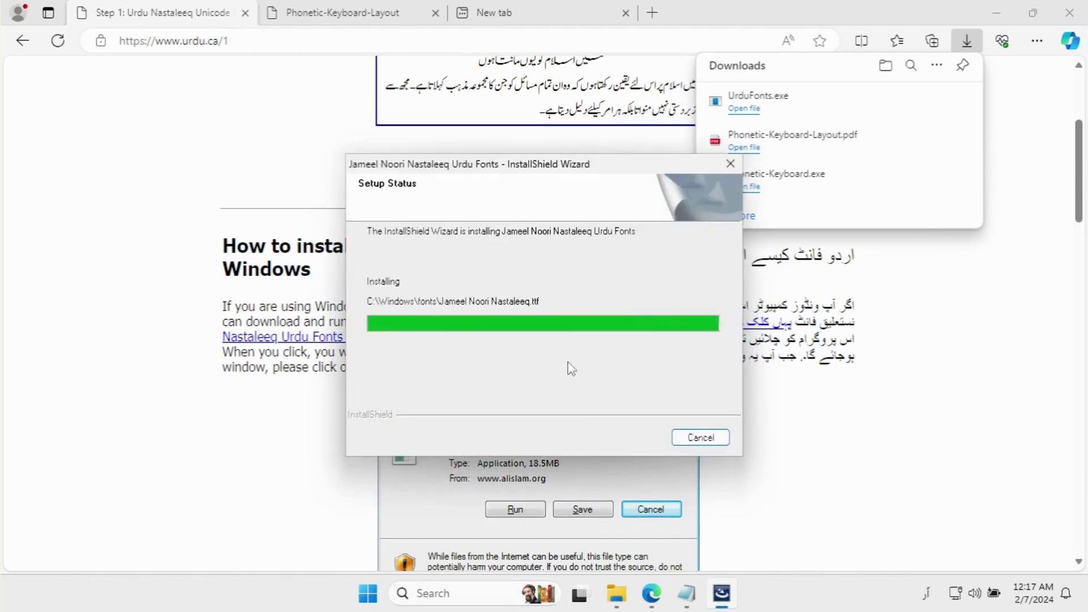
{"action": "left_click", "coordinate": [633, 438]}
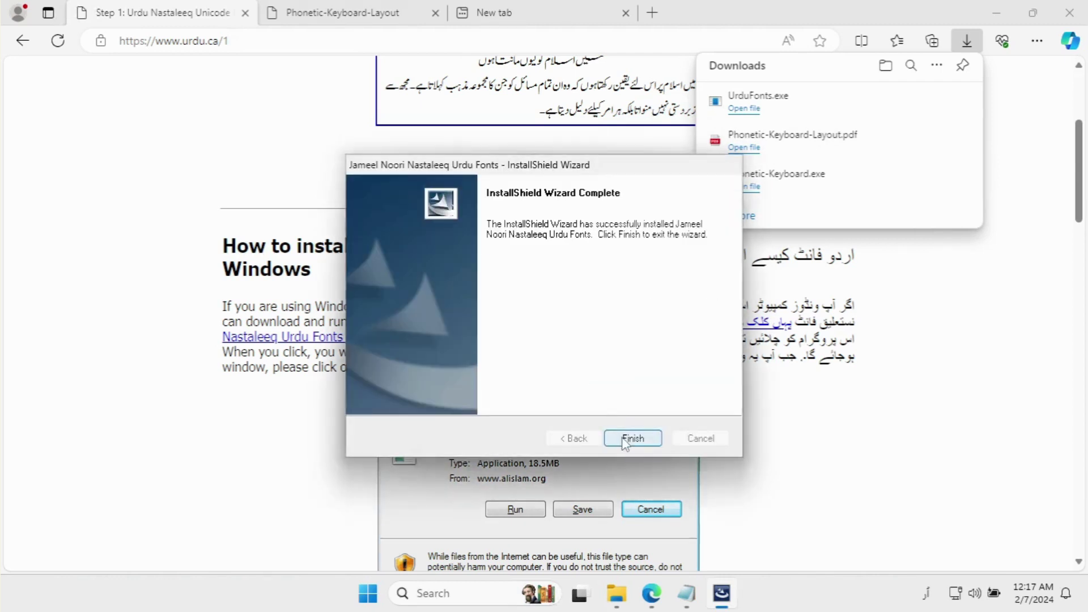
Step: Switch to the Notepad document, select all of its text and open the font settings
{"action": "left_click", "coordinate": [707, 594]}
{"action": "key", "text": "ctrl+a"}
{"action": "left_click", "coordinate": [112, 164]}
{"action": "key", "text": "ctrl+a"}
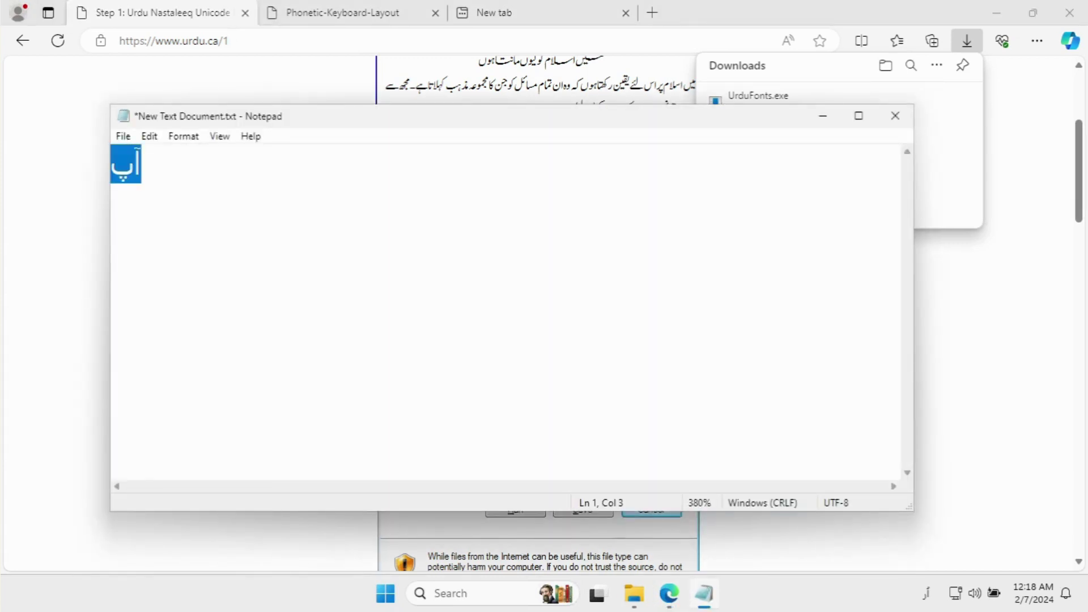
{"action": "left_click", "coordinate": [148, 138]}
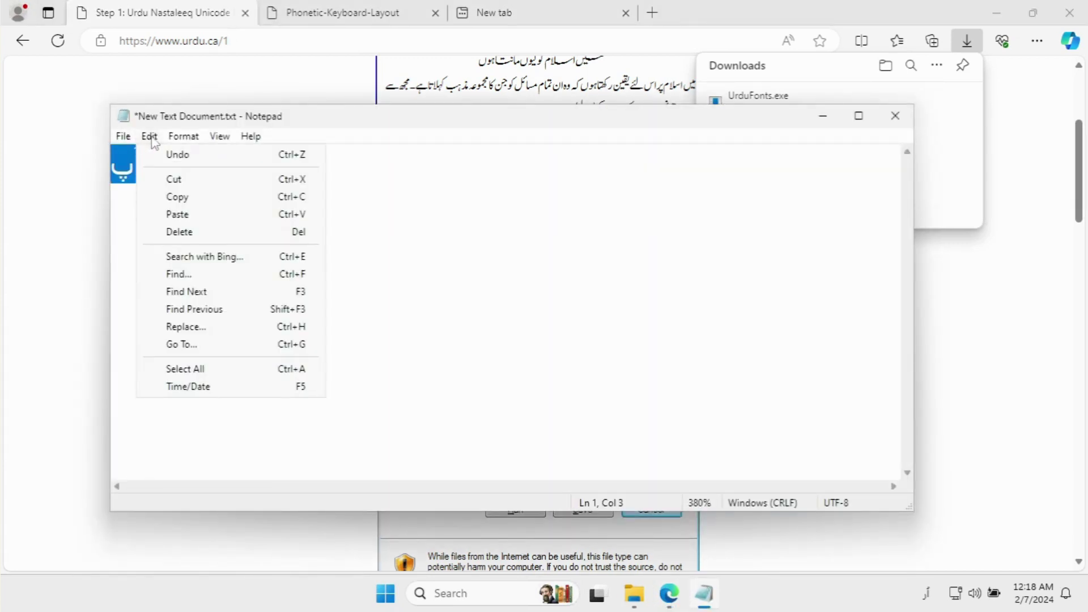
{"action": "left_click", "coordinate": [182, 140]}
{"action": "left_click", "coordinate": [204, 173]}
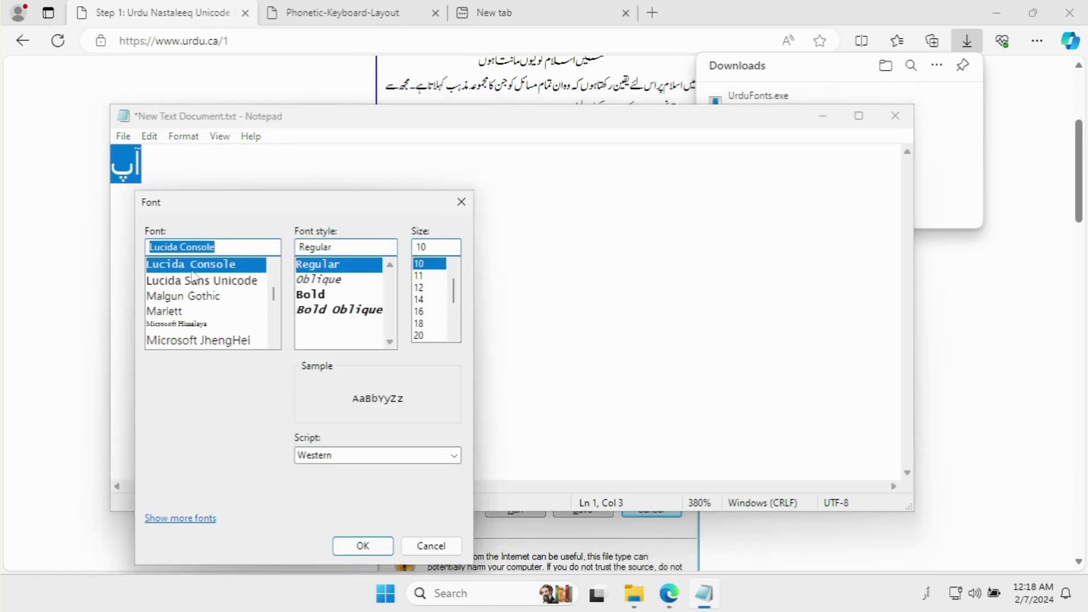
Step: Switch the keyboard to English and set the Notepad font to Jameel Noori Nastaleeq, Regular
{"action": "key", "text": "alt+shift"}
{"action": "type", "text": "n"}
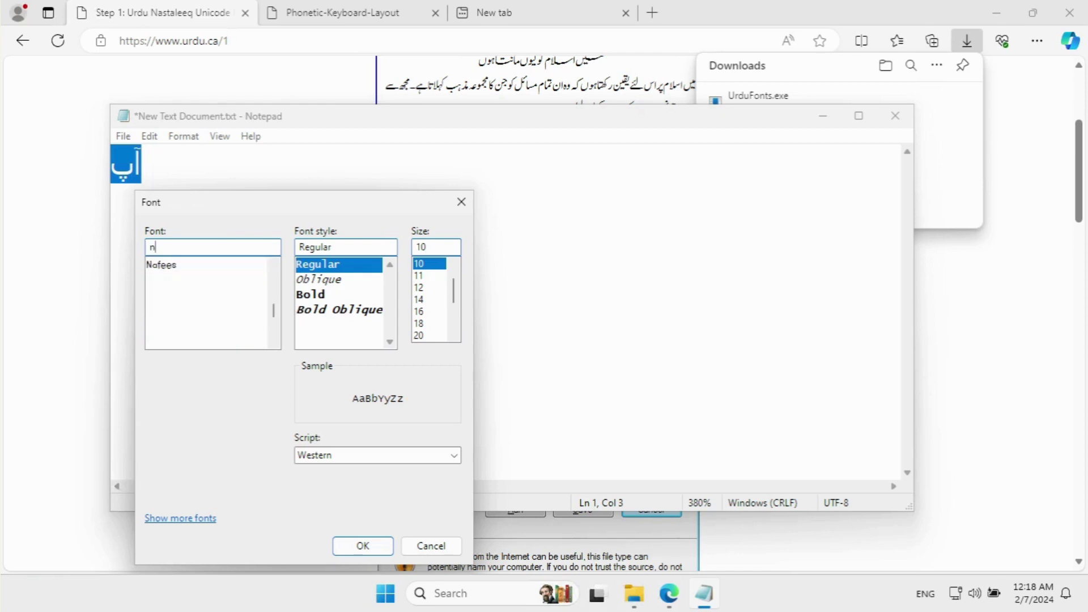
{"action": "type", "text": "o"}
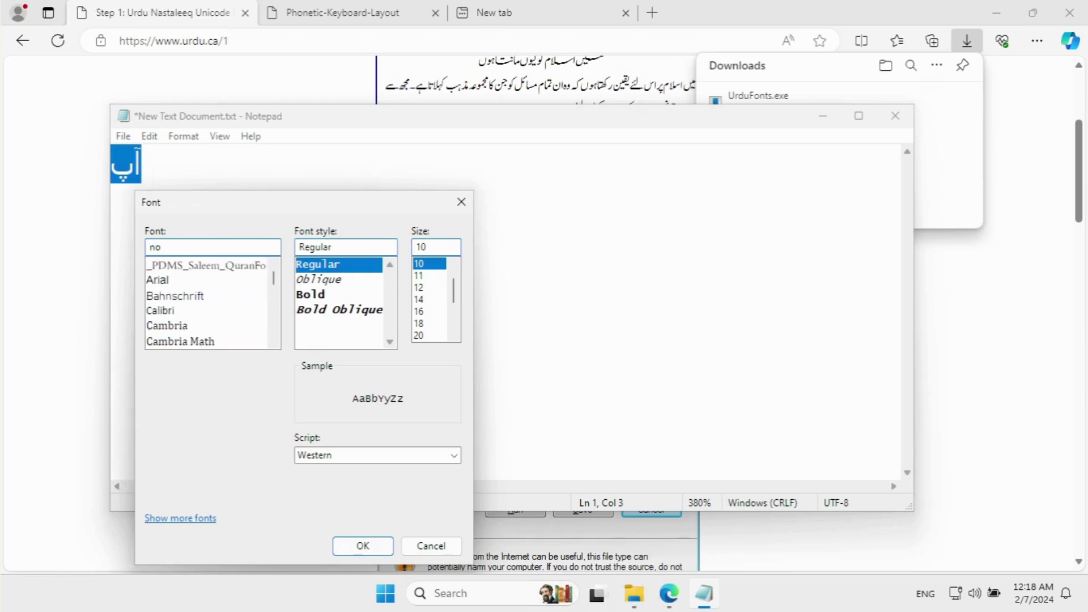
{"action": "type", "text": "or"}
{"action": "key", "text": "Return"}
{"action": "key", "text": "Return"}
{"action": "type", "text": "jam"}
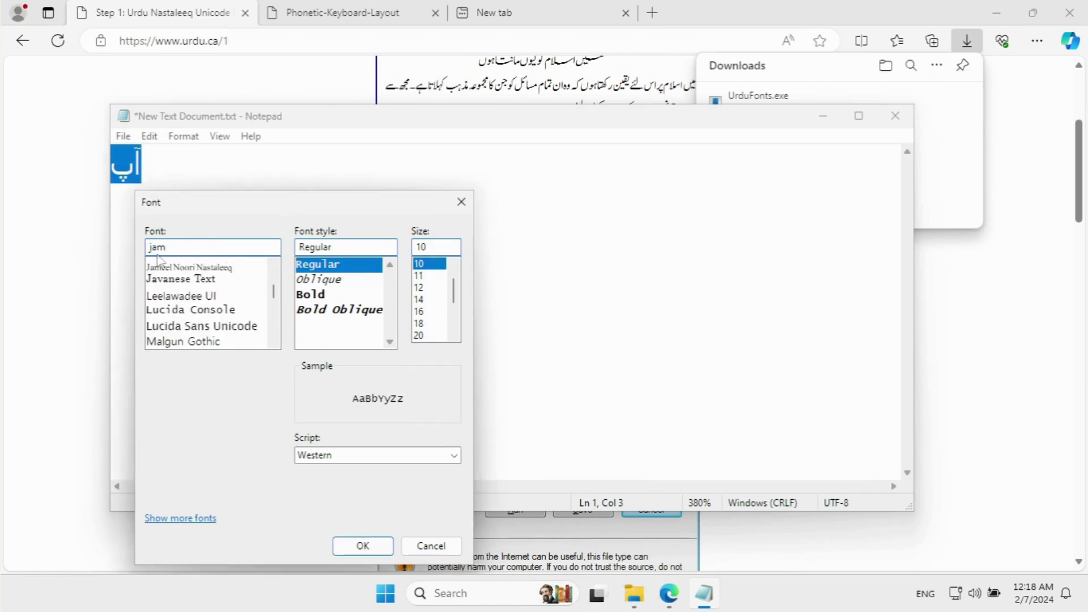
{"action": "left_click", "coordinate": [176, 268]}
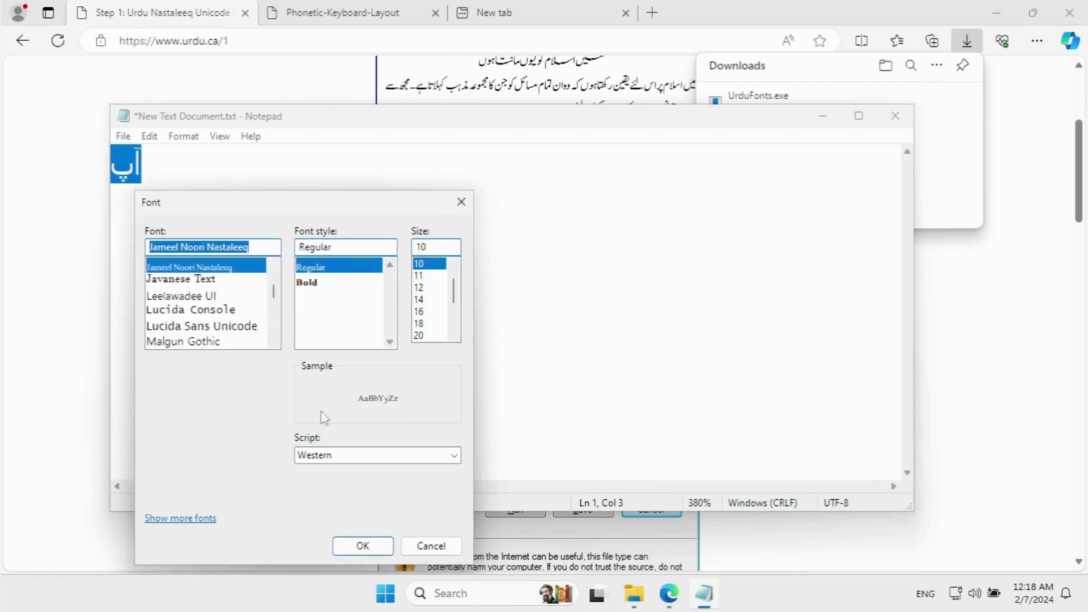
{"action": "left_click", "coordinate": [367, 553]}
Step: Switch back to the Urdu keyboard and add صلی اللہ علیہ والہ وسلم after the word آپ
{"action": "left_click", "coordinate": [199, 226]}
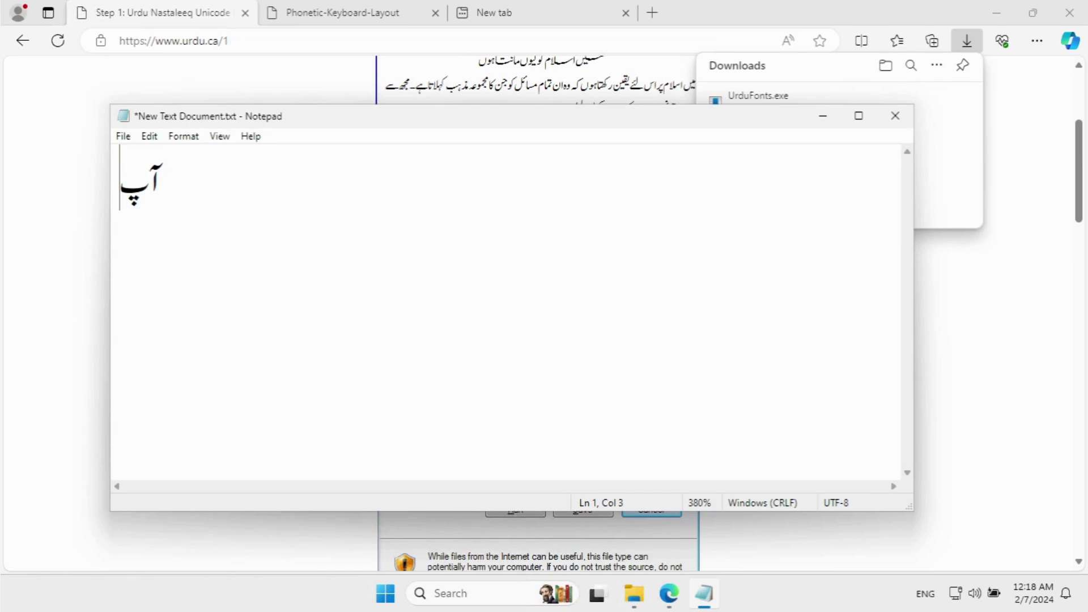
{"action": "type", "text": "سل"}
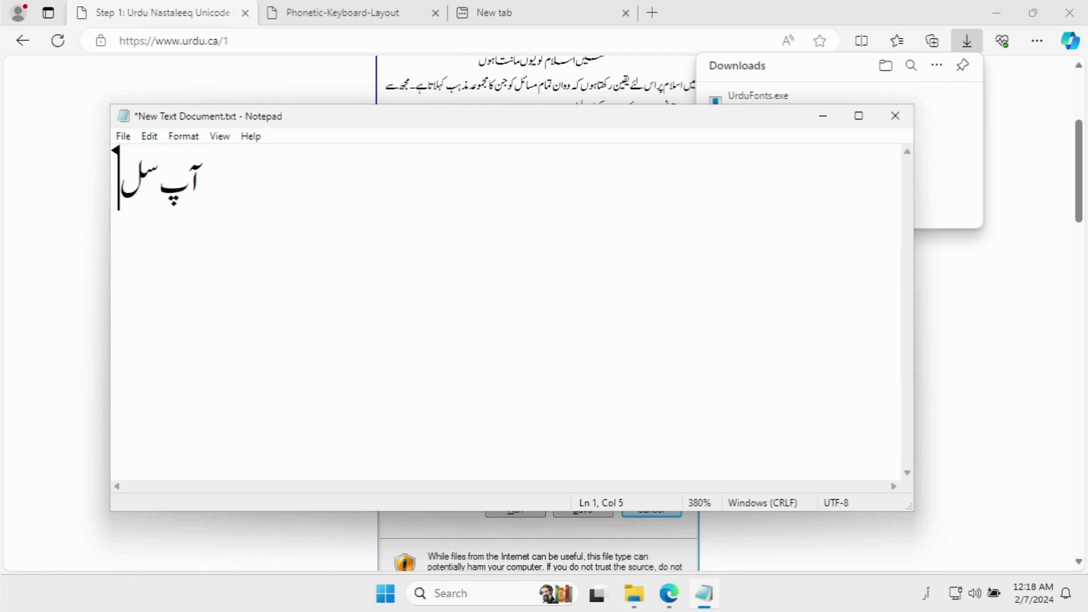
{"action": "key", "text": "BackSpace"}
{"action": "key", "text": "BackSpace"}
{"action": "type", "text": "صل"}
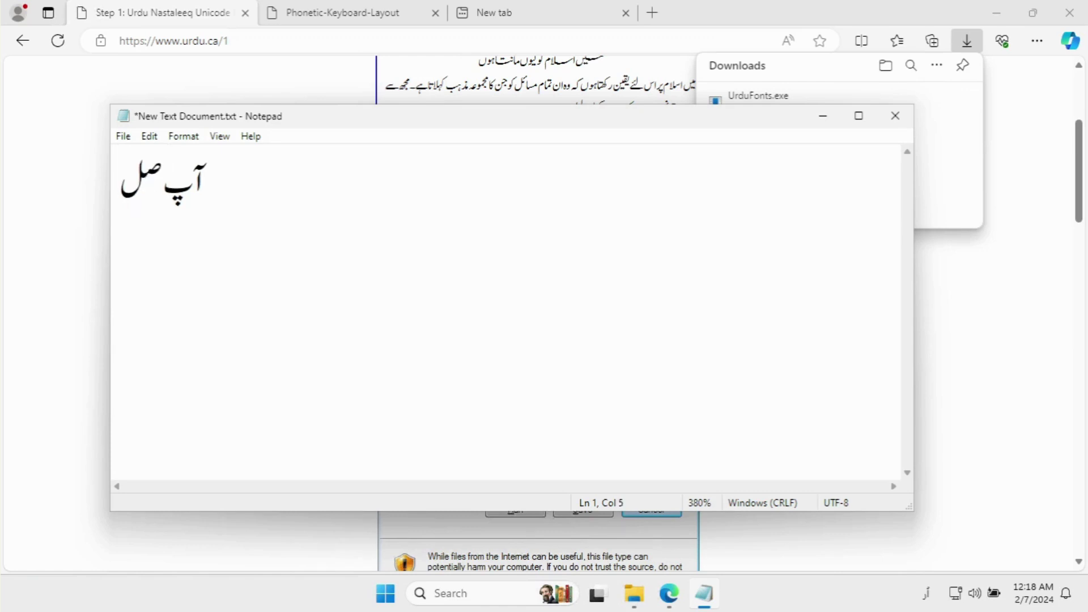
{"action": "type", "text": "ی اللہ"}
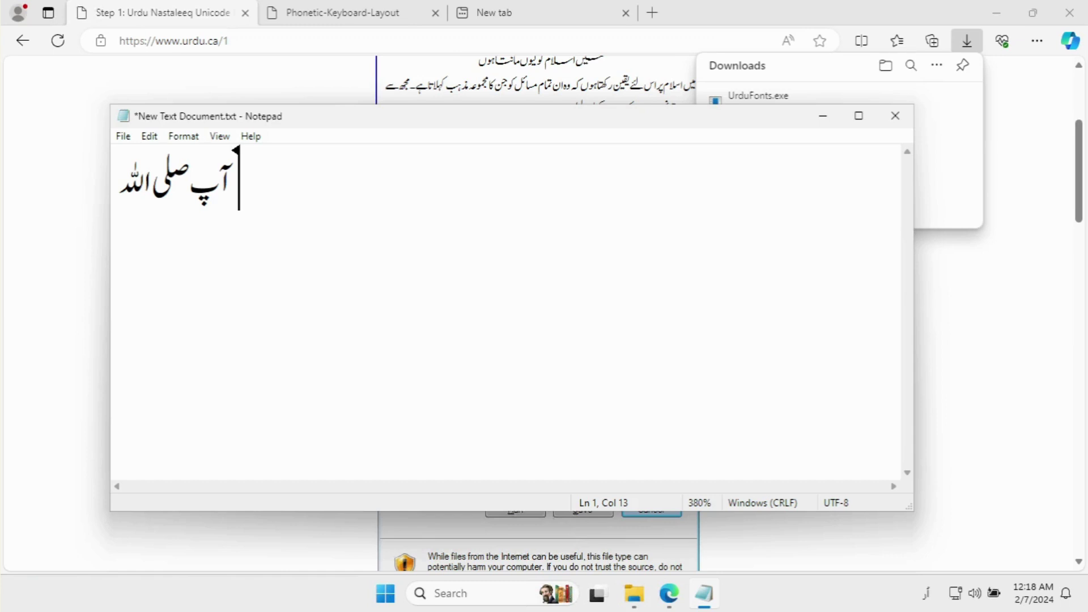
{"action": "type", "text": "علیہ"}
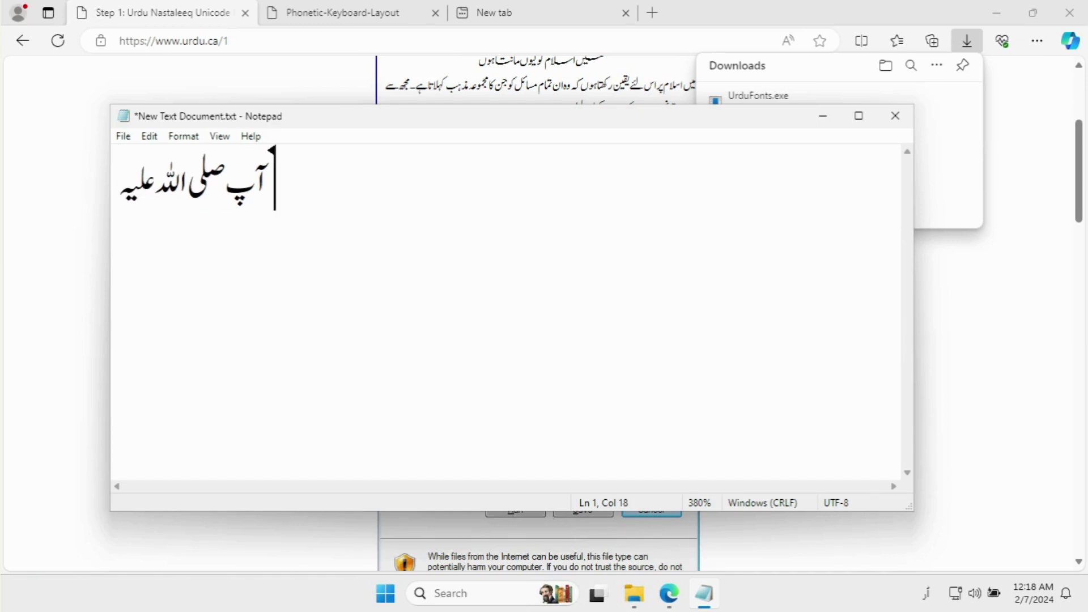
{"action": "type", "text": "والہ"}
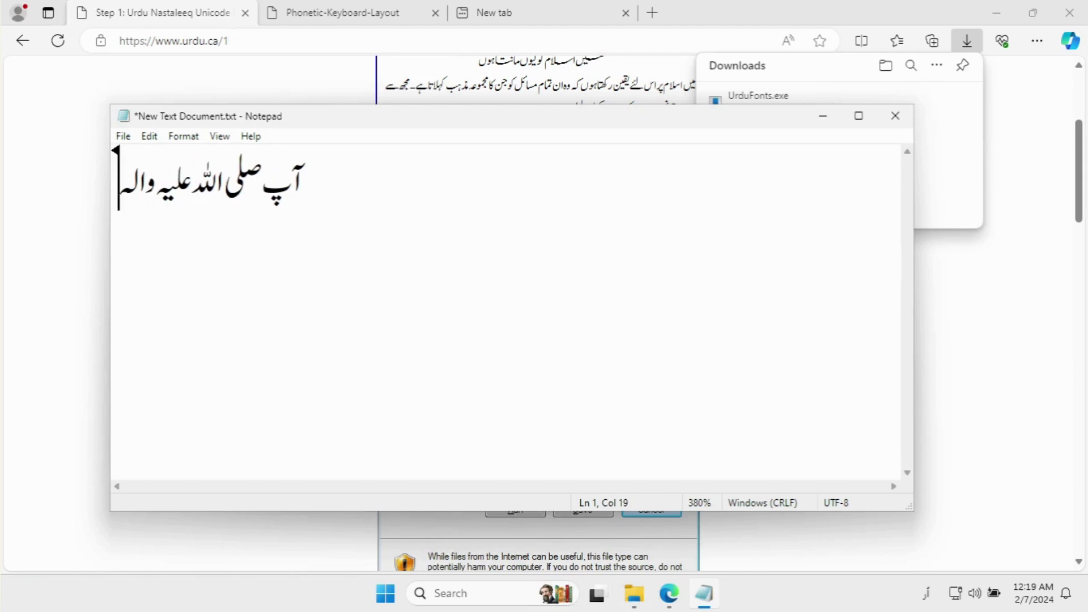
{"action": "type", "text": " و"}
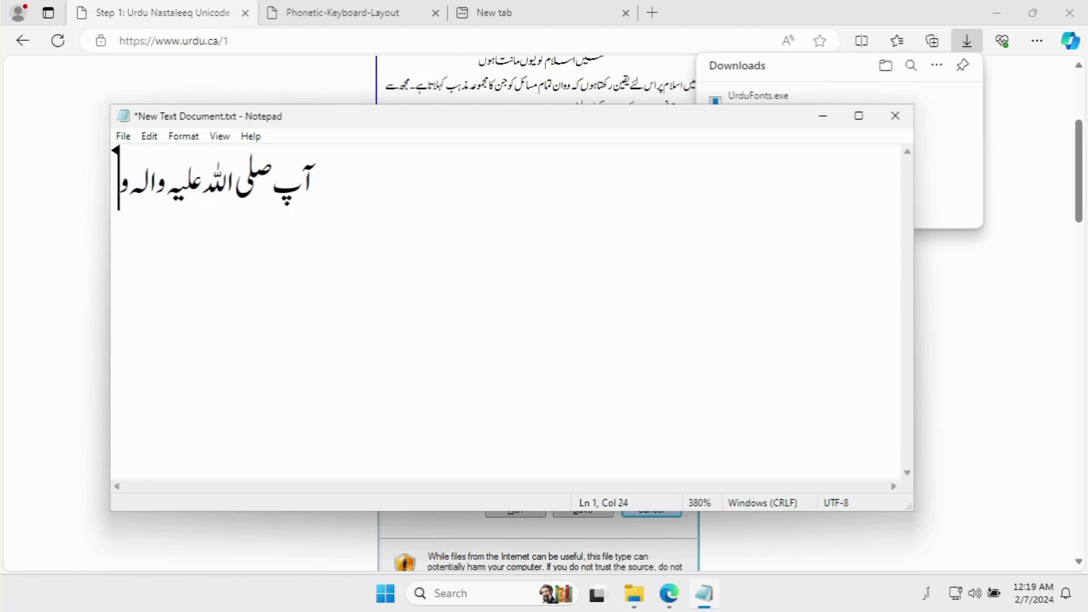
{"action": "type", "text": " سلم"}
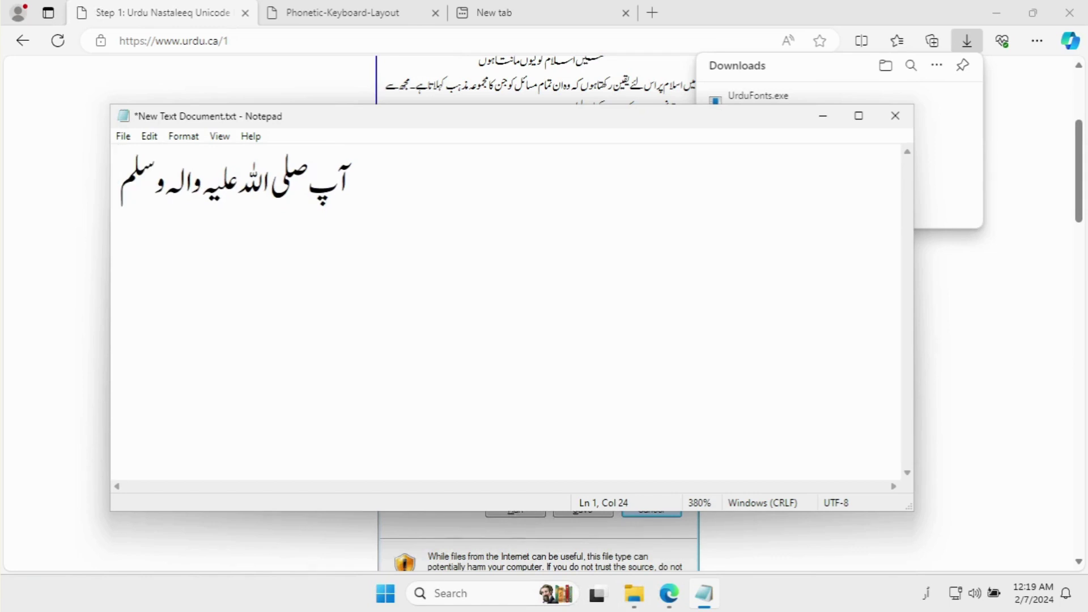
Step: From the urdu.ca home page in Edge, open the online Urdu typing and InPage conversion pages in new tabs and view the typing page
{"action": "left_click", "coordinate": [34, 189]}
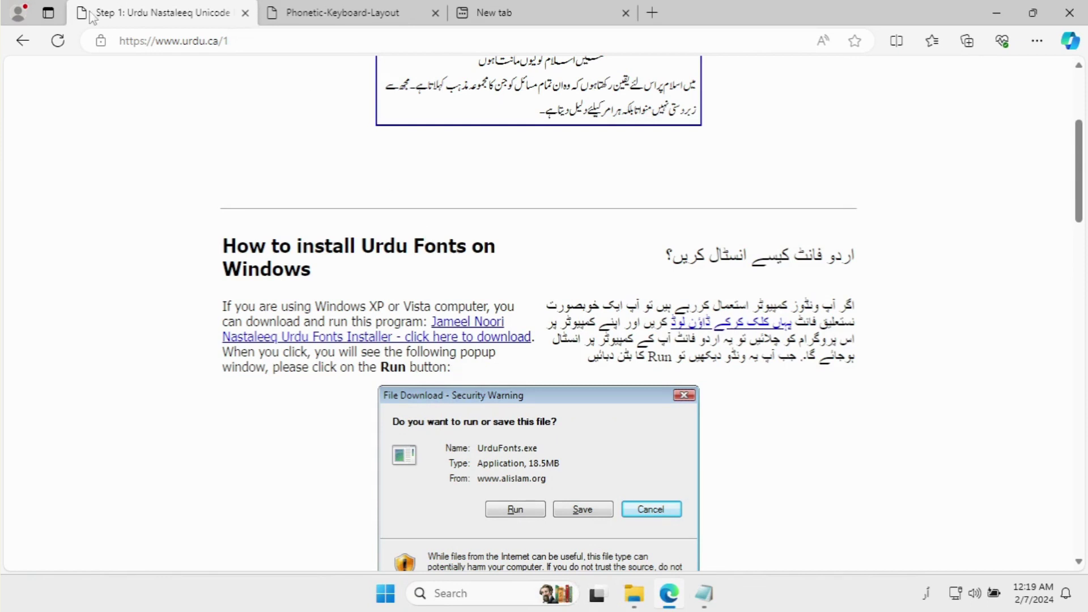
{"action": "left_click", "coordinate": [22, 41]}
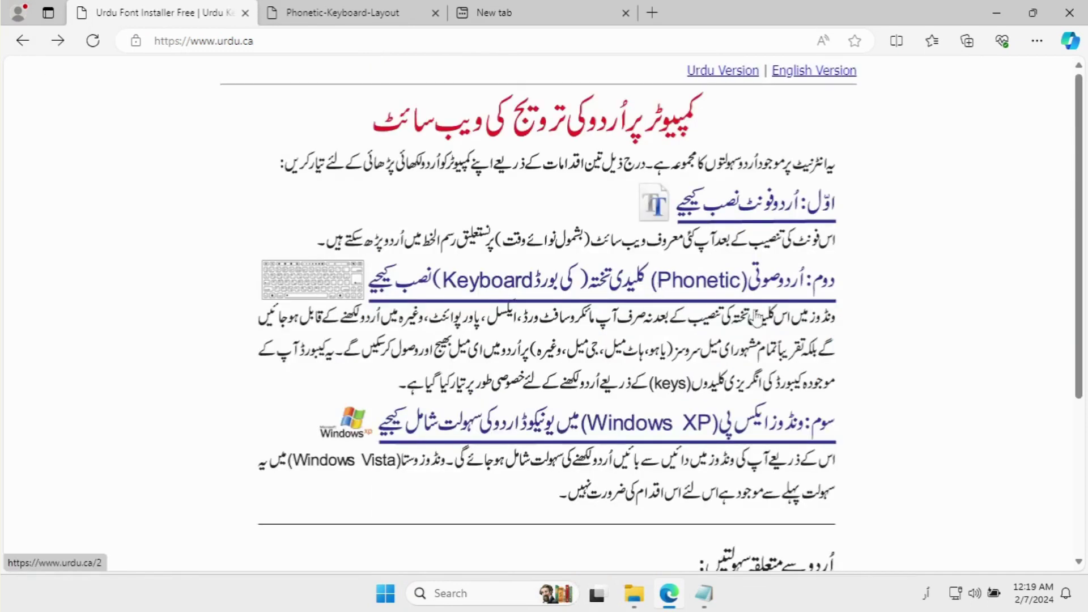
{"action": "left_click_drag", "start_coordinate": [833, 433], "coordinate": [433, 431]}
{"action": "scroll", "coordinate": [674, 394], "scroll_direction": "down", "scroll_amount": 5}
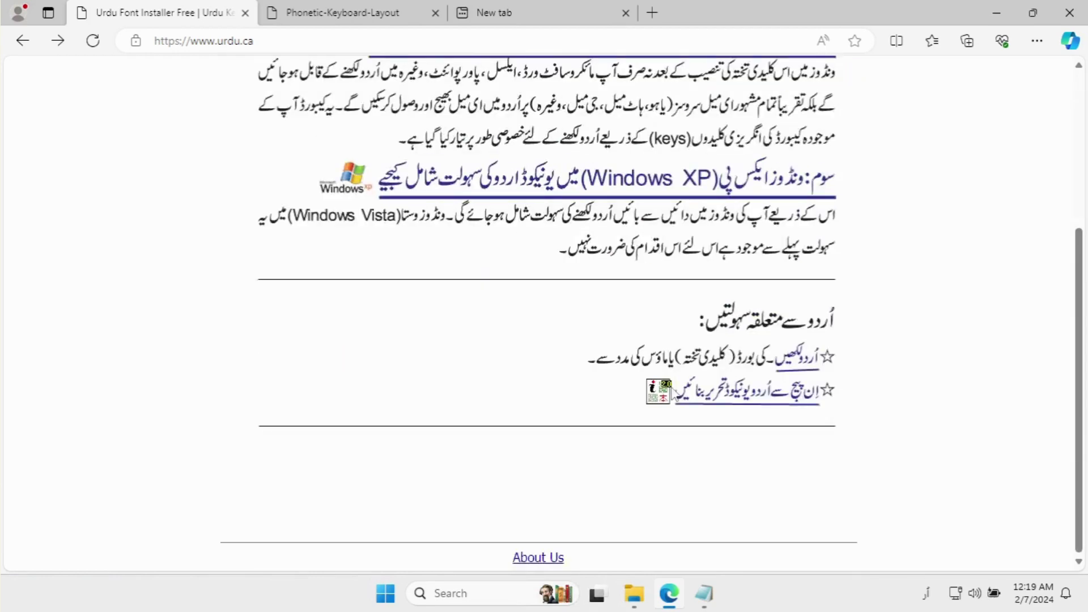
{"action": "middle_click", "coordinate": [804, 369]}
{"action": "middle_click", "coordinate": [795, 398]}
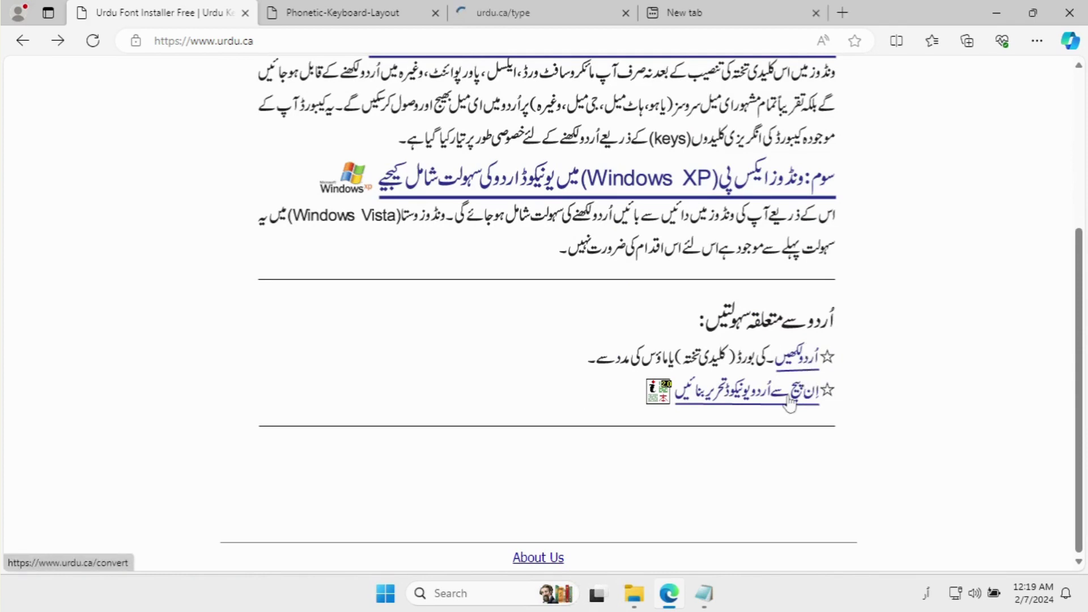
{"action": "left_click", "coordinate": [493, 12]}
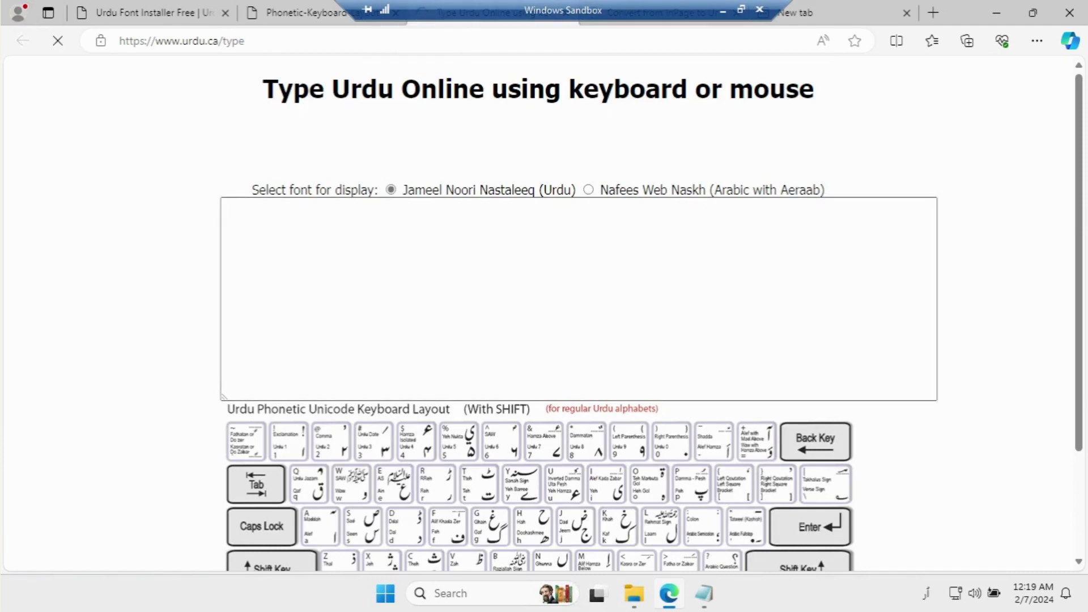
{"action": "scroll", "coordinate": [423, 329], "scroll_direction": "down", "scroll_amount": 4}
{"action": "scroll", "coordinate": [424, 332], "scroll_direction": "up", "scroll_amount": 4}
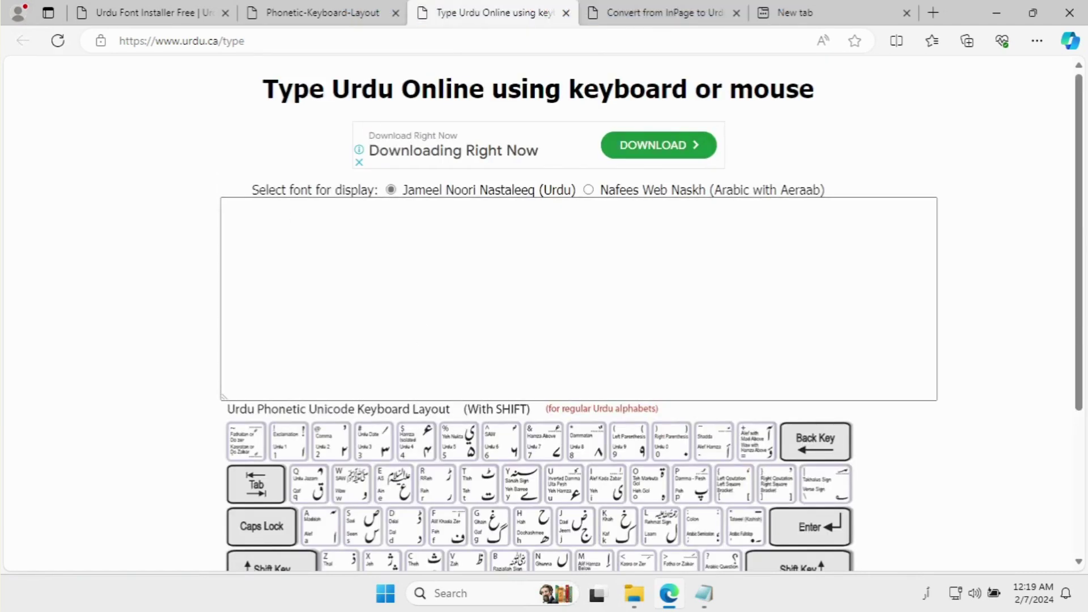
Step: Enter the Urdu digits ۷ and ۵ with the typing page's on-screen keyboard, and erase them
{"action": "left_click", "coordinate": [669, 283]}
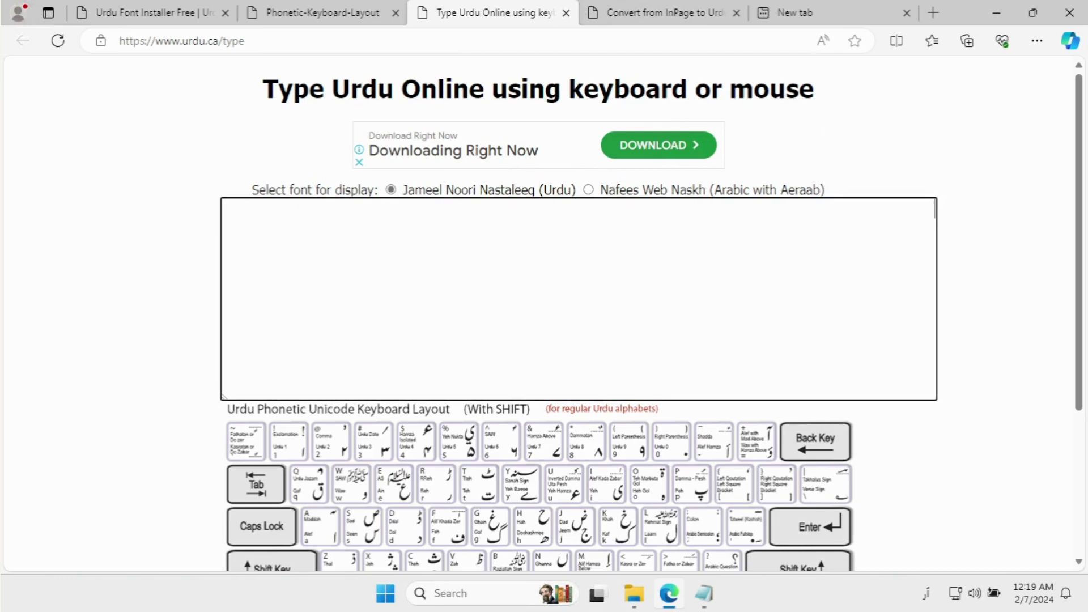
{"action": "left_click", "coordinate": [537, 456]}
{"action": "left_click", "coordinate": [479, 458]}
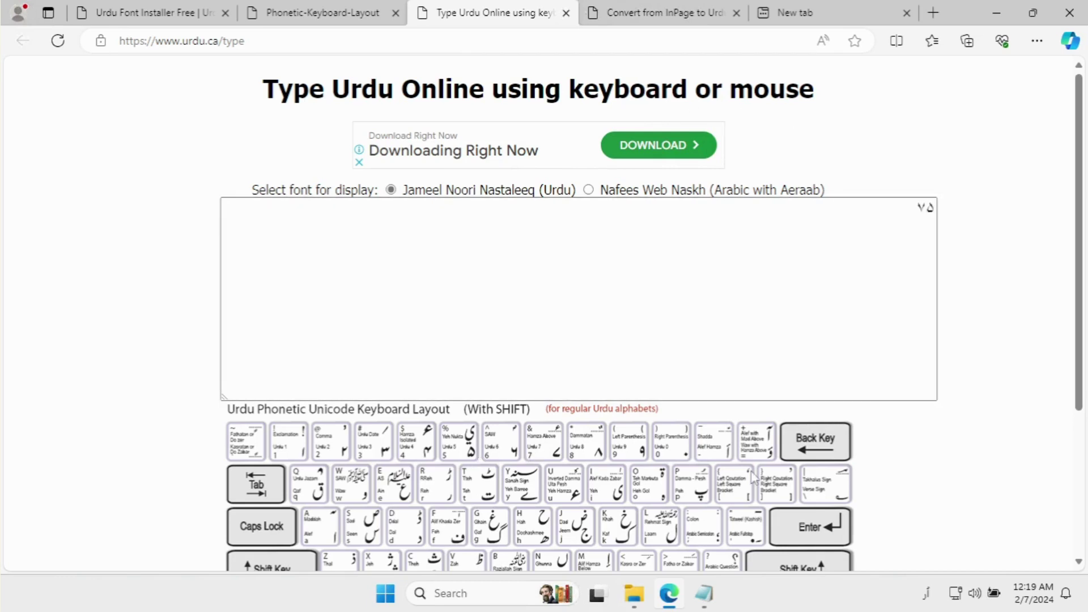
{"action": "triple_click", "coordinate": [811, 447]}
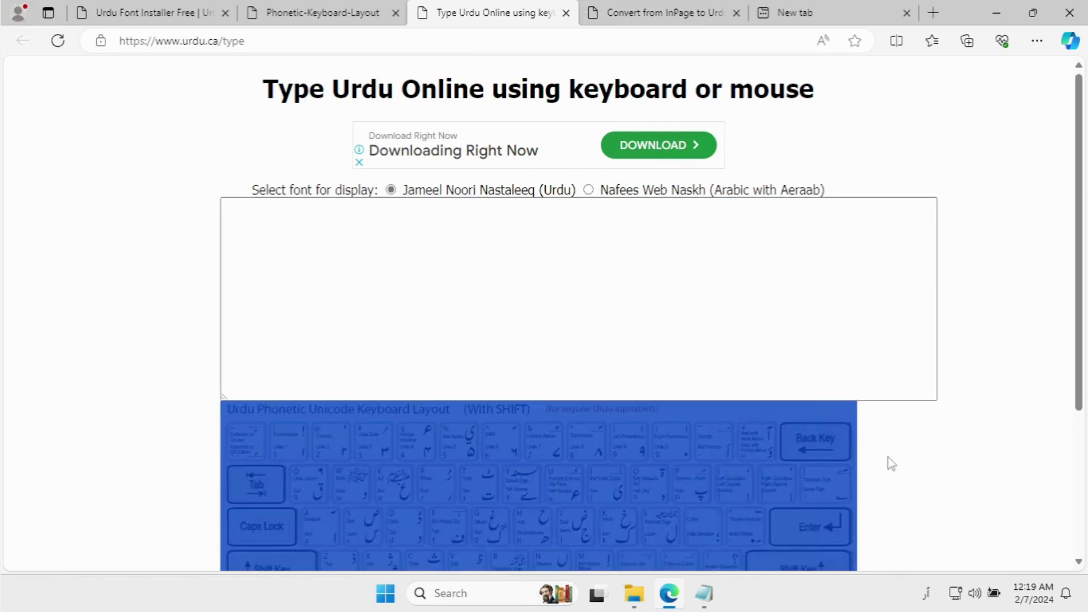
Step: Enter the letters ا and ب in the typing page's text area using its on-screen Urdu keyboard
{"action": "scroll", "coordinate": [888, 461], "scroll_direction": "down", "scroll_amount": 4}
{"action": "left_click", "coordinate": [900, 460]}
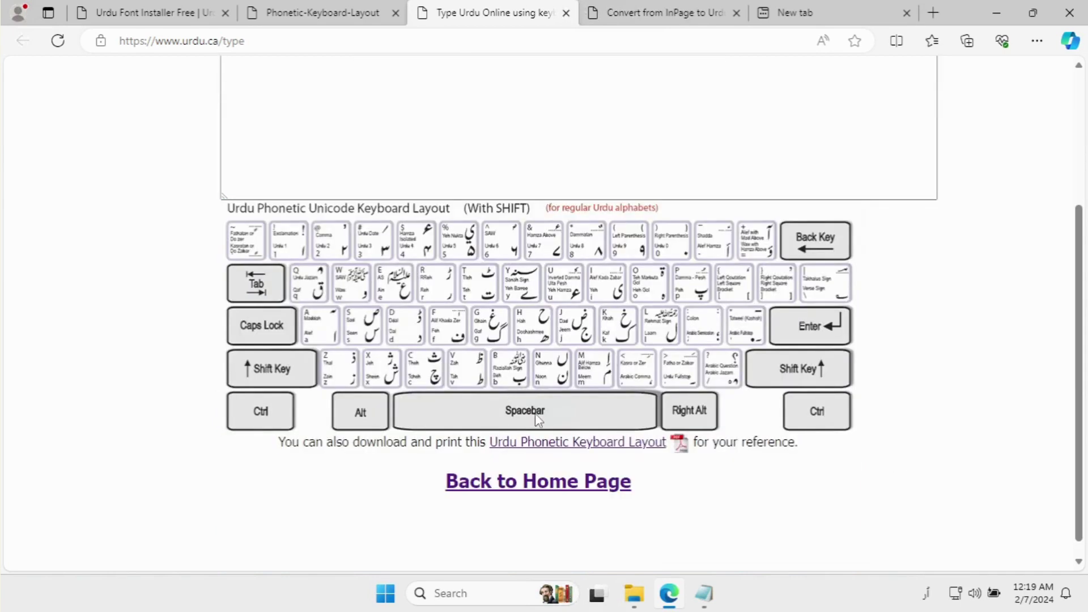
{"action": "scroll", "coordinate": [617, 364], "scroll_direction": "up", "scroll_amount": 4}
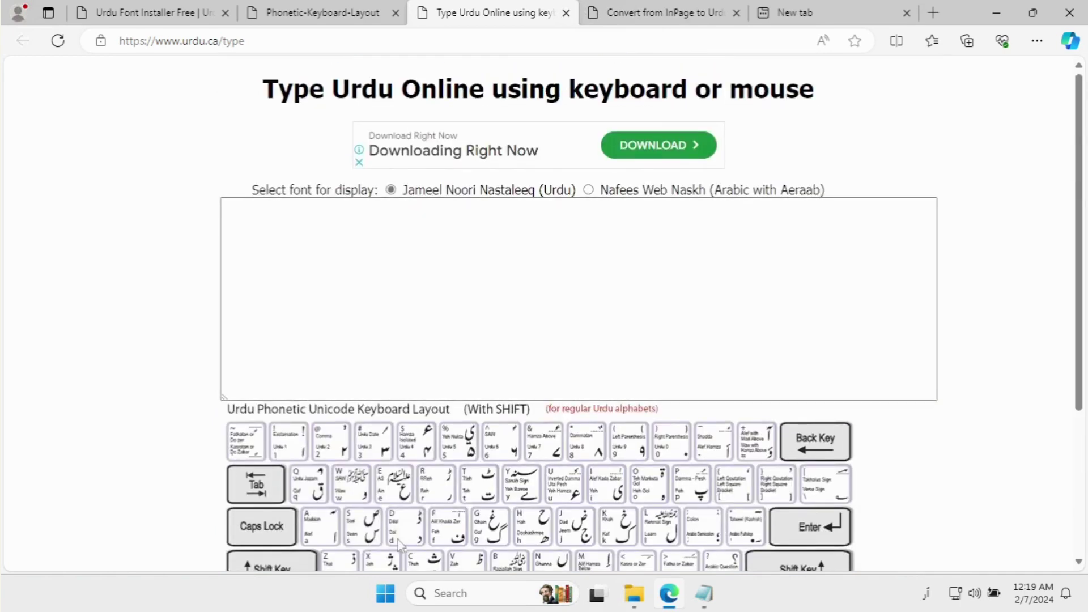
{"action": "left_click", "coordinate": [332, 531]}
{"action": "left_click_drag", "start_coordinate": [928, 211], "coordinate": [1009, 204]}
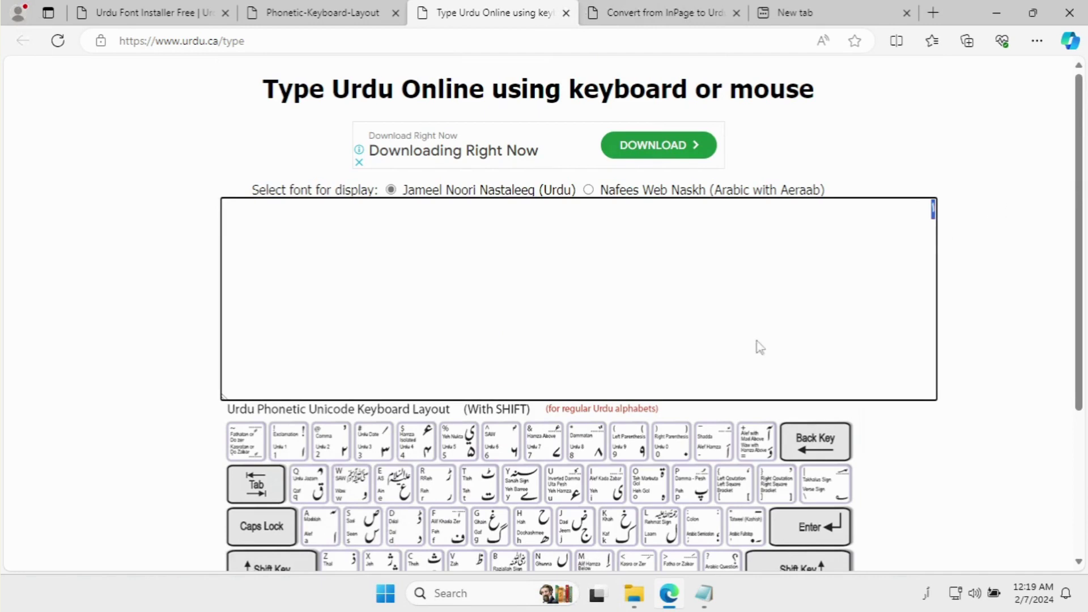
{"action": "scroll", "coordinate": [545, 538], "scroll_direction": "down", "scroll_amount": 2}
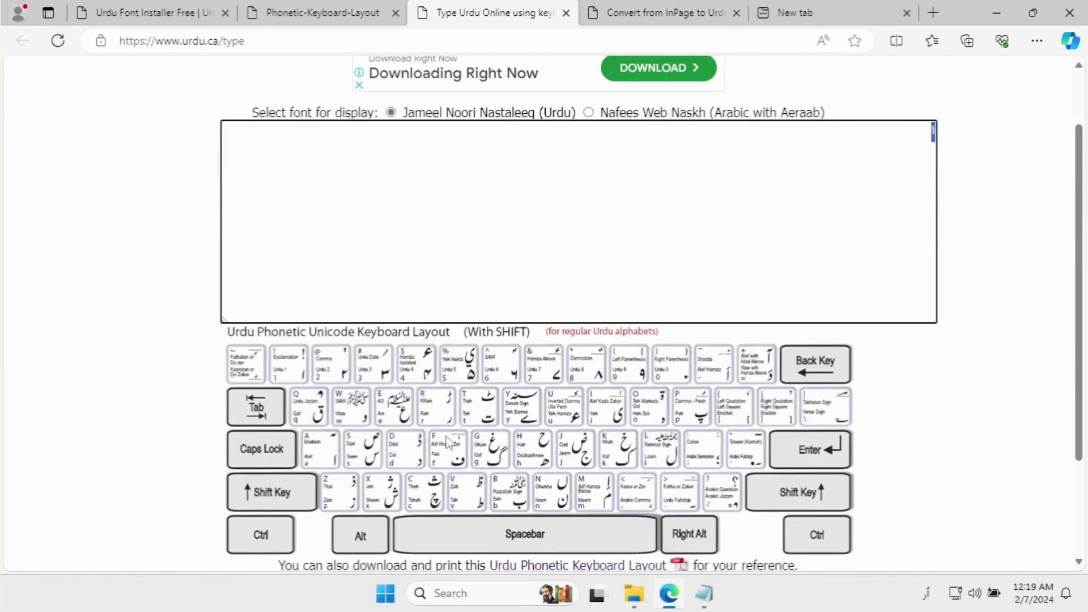
{"action": "left_click", "coordinate": [515, 498]}
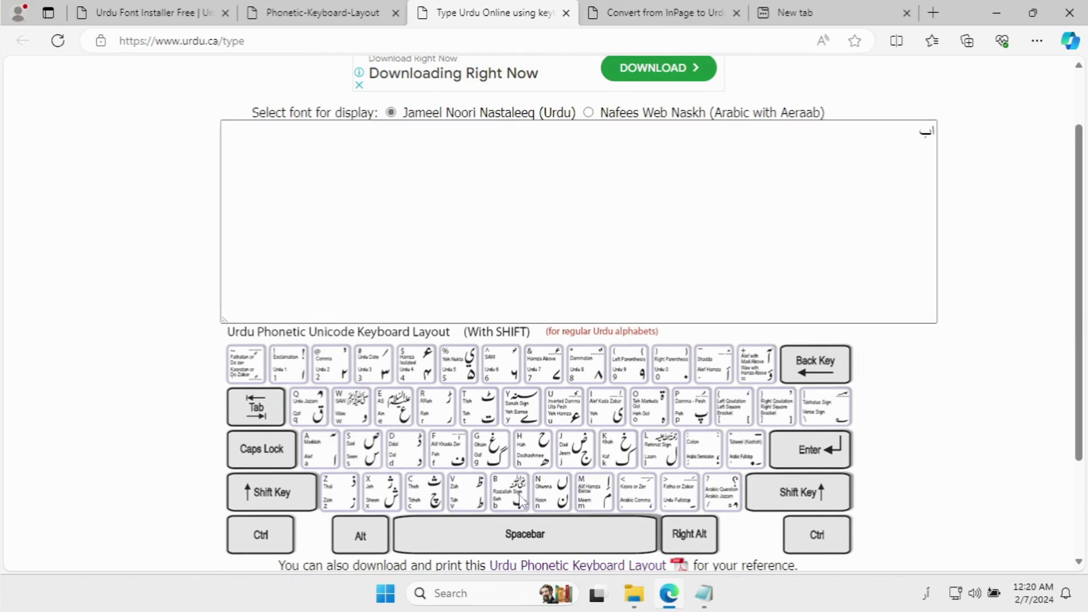
{"action": "left_click", "coordinate": [921, 131]}
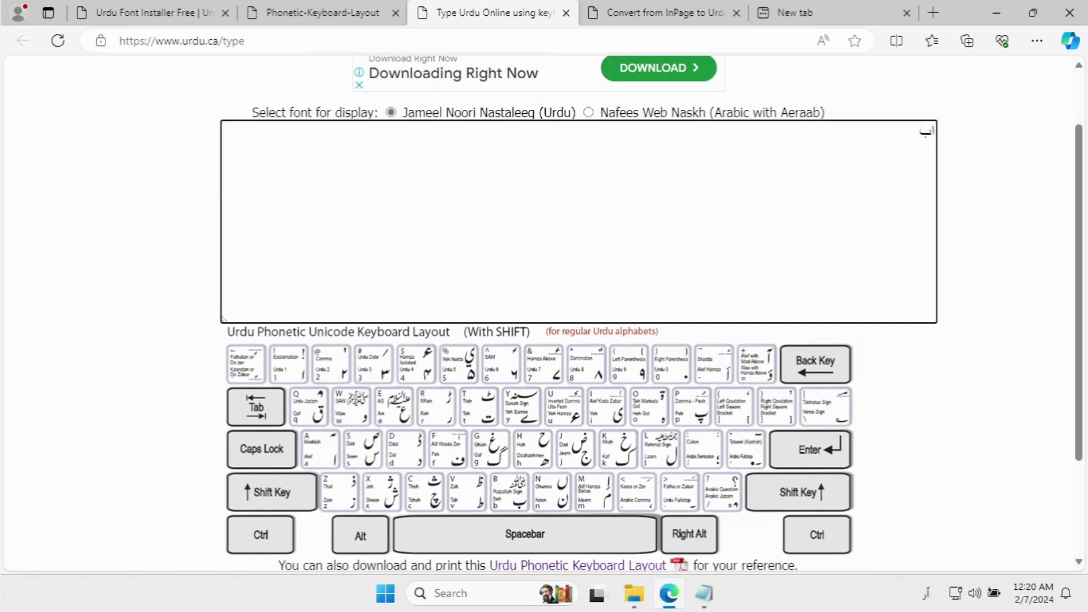
{"action": "scroll", "coordinate": [578, 312], "scroll_direction": "up", "scroll_amount": 2}
Step: Switch to the InPage to Urdu Unicode conversion page and examine its heading and text area
{"action": "key", "text": "ctrl+Tab"}
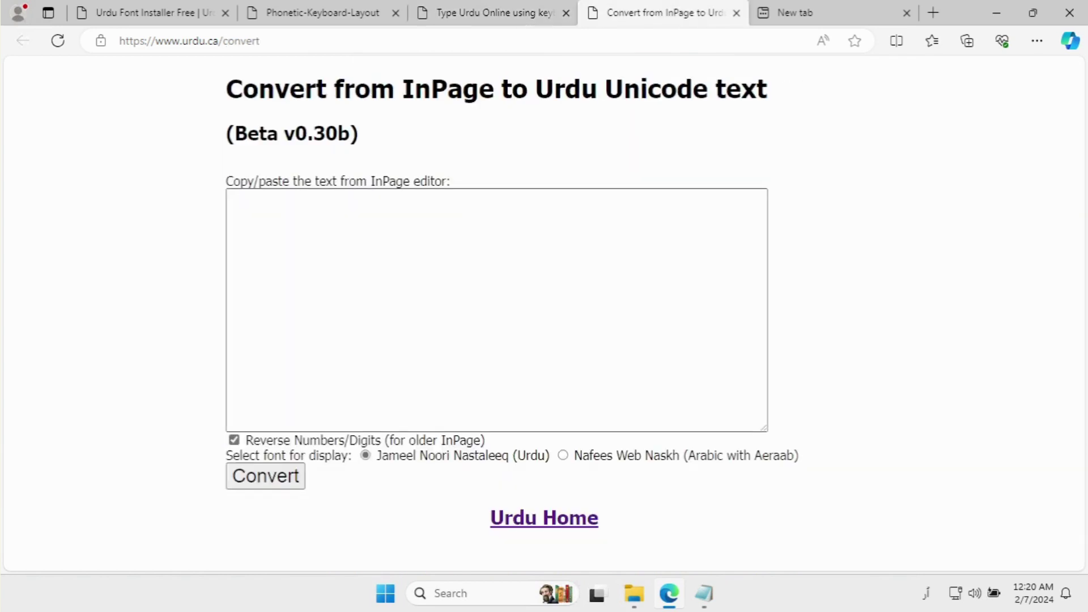
{"action": "left_click_drag", "start_coordinate": [243, 89], "coordinate": [209, 105]}
{"action": "left_click", "coordinate": [803, 124]}
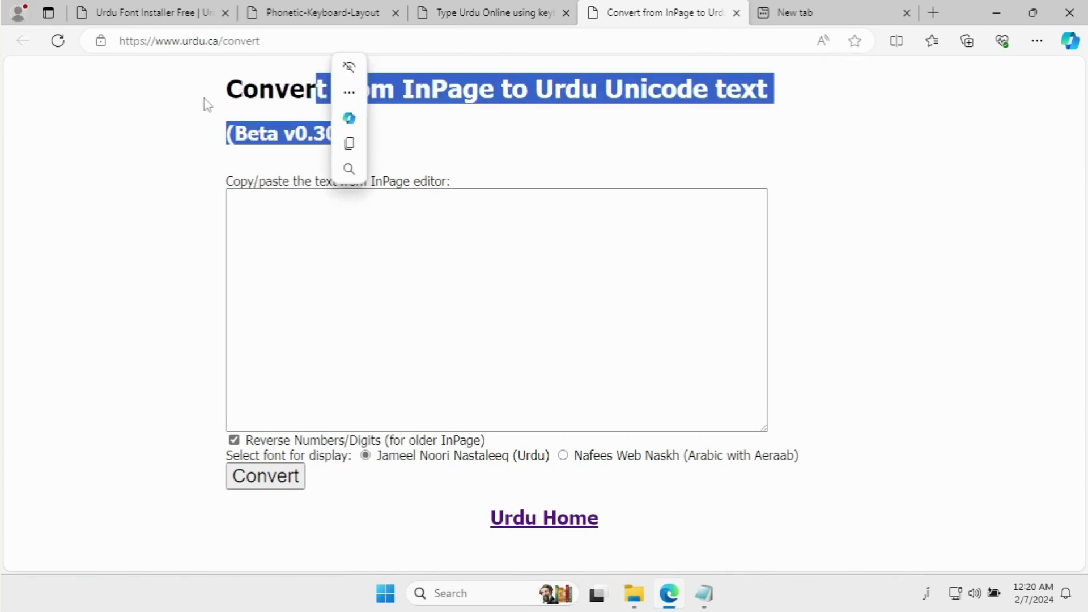
{"action": "left_click", "coordinate": [185, 106]}
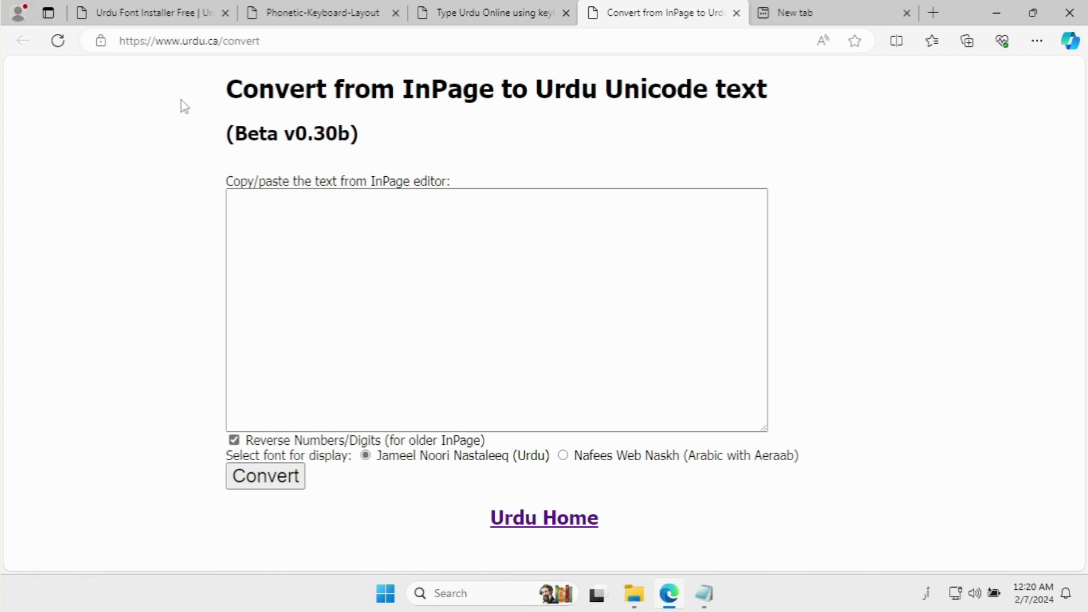
{"action": "left_click_drag", "start_coordinate": [211, 110], "coordinate": [314, 136]}
{"action": "left_click", "coordinate": [447, 145]}
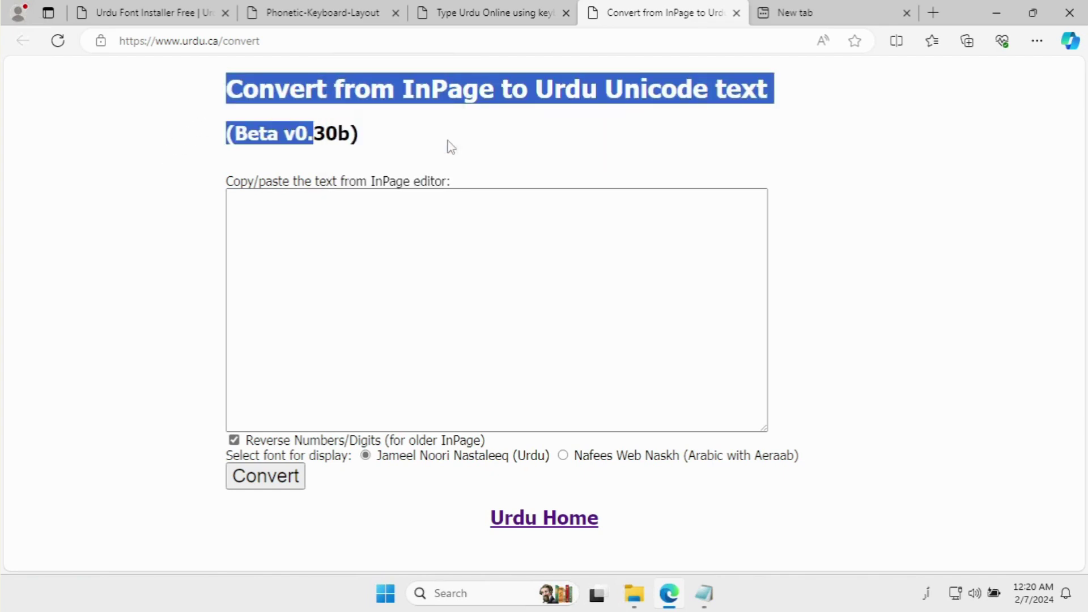
{"action": "left_click", "coordinate": [212, 148]}
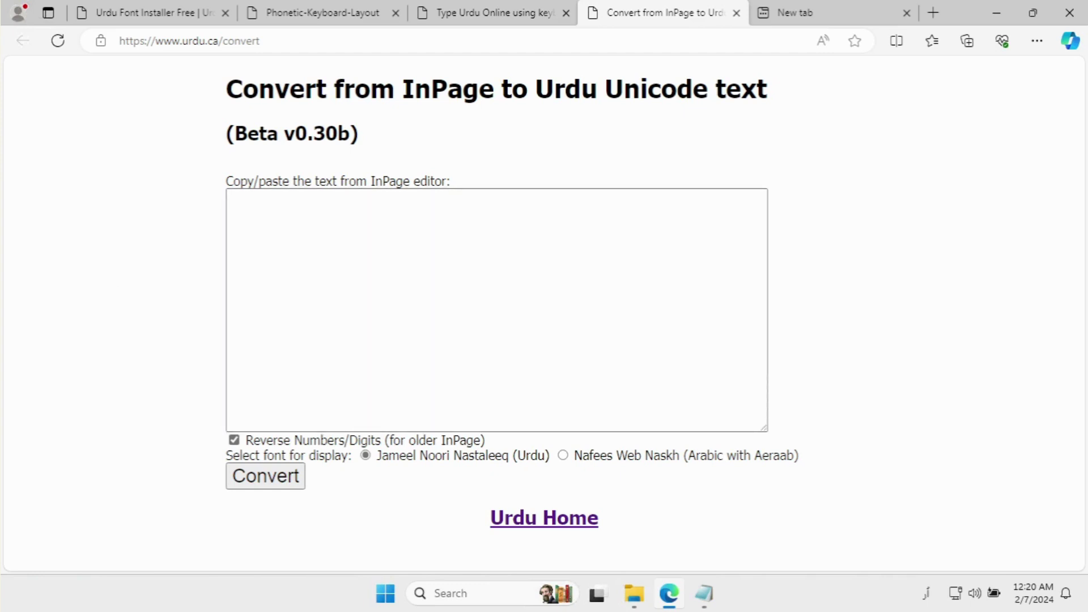
Step: Return to the urdu.ca home page and review its three setup steps and related Urdu tools
{"action": "left_click", "coordinate": [169, 10]}
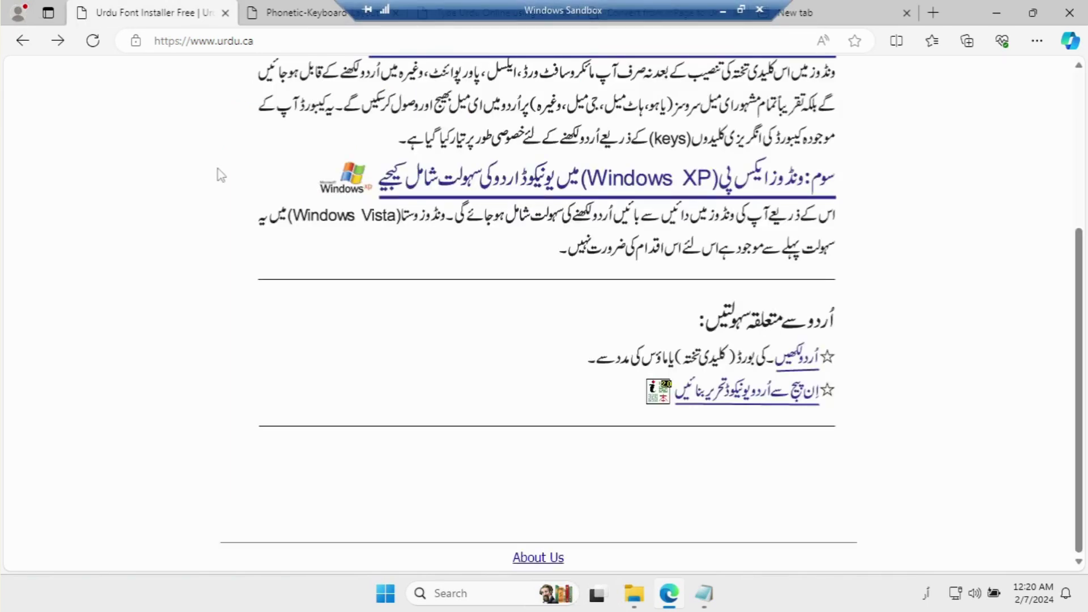
{"action": "scroll", "coordinate": [221, 175], "scroll_direction": "up", "scroll_amount": 4}
{"action": "scroll", "coordinate": [221, 176], "scroll_direction": "down", "scroll_amount": 2}
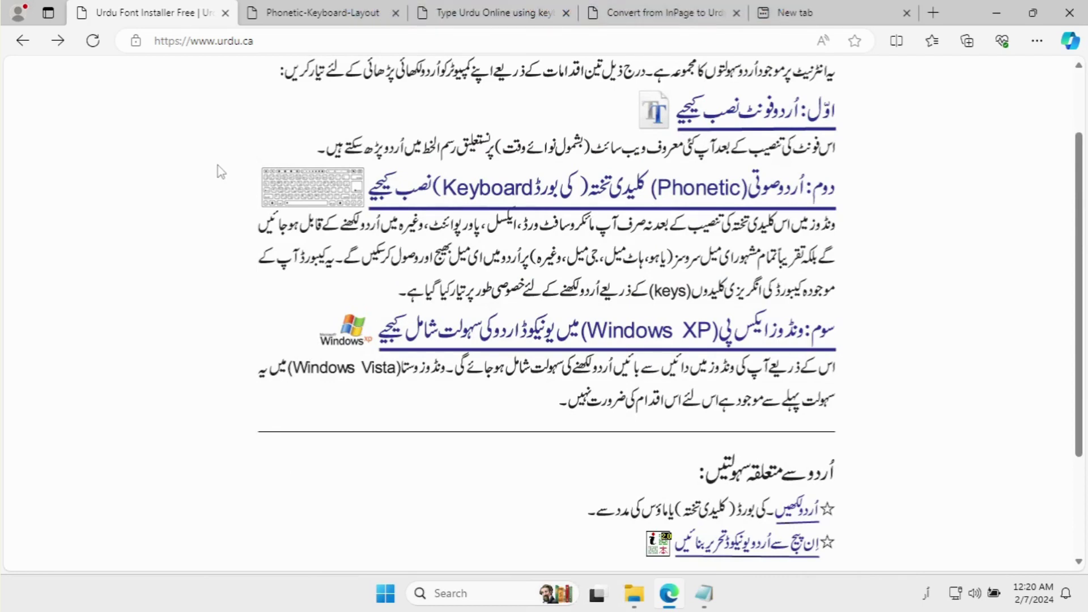
Step: Show the keyboard layout list and toggle between the English (United States) and Urdu (Pakistan) layouts, ending on Urdu
{"action": "left_click", "coordinate": [930, 594]}
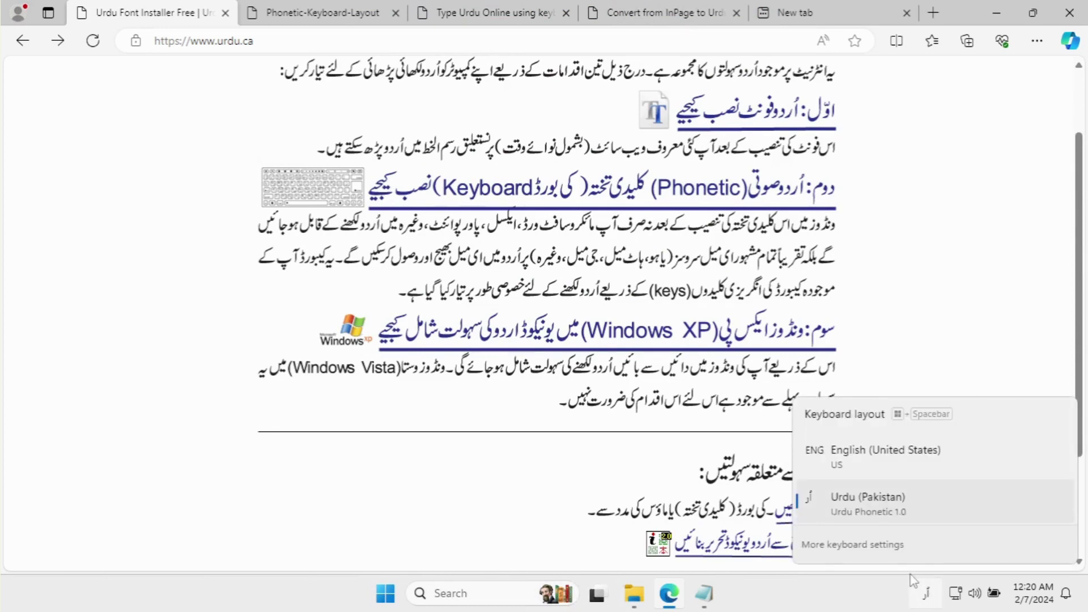
{"action": "key", "text": "super+space"}
{"action": "key", "text": "super+space"}
{"action": "key", "text": "super+space"}
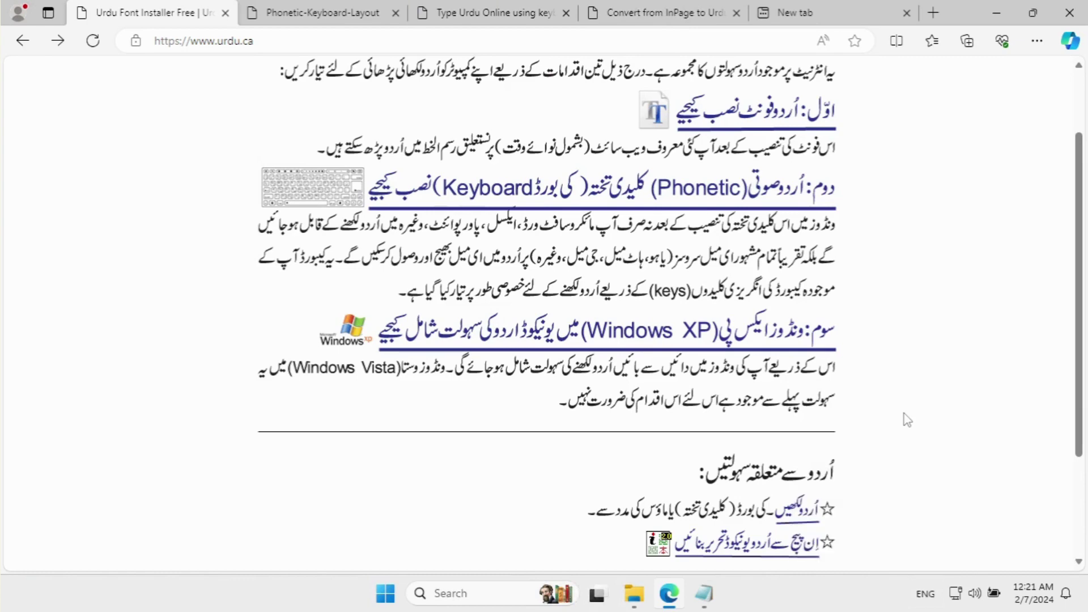
{"action": "key", "text": "alt+shift"}
{"action": "key", "text": "alt+shift"}
{"action": "key", "text": "alt+shift"}
{"action": "scroll", "coordinate": [707, 180], "scroll_direction": "up", "scroll_amount": 2}
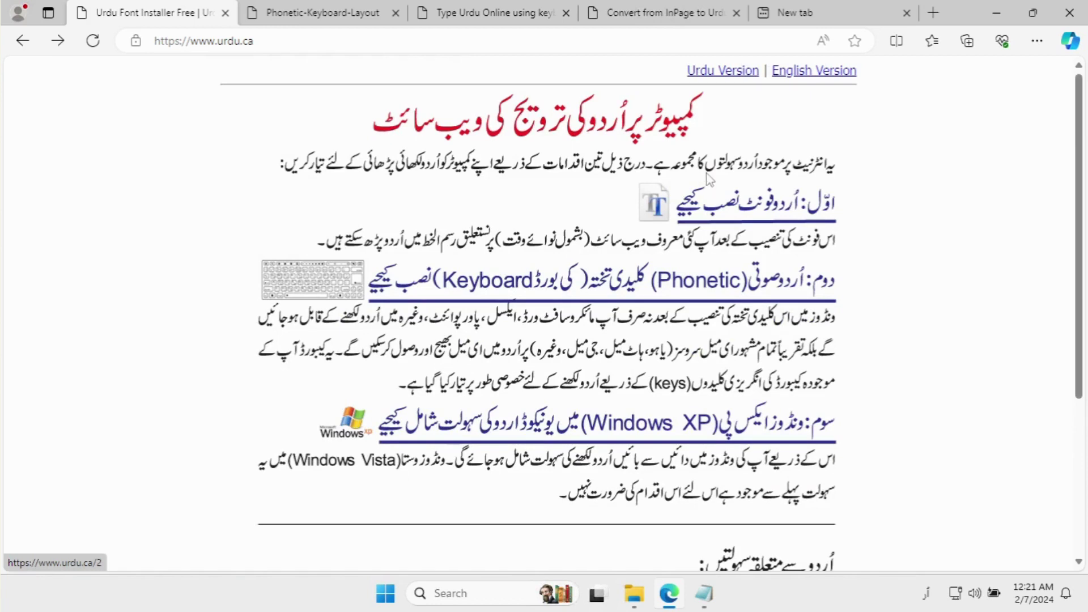